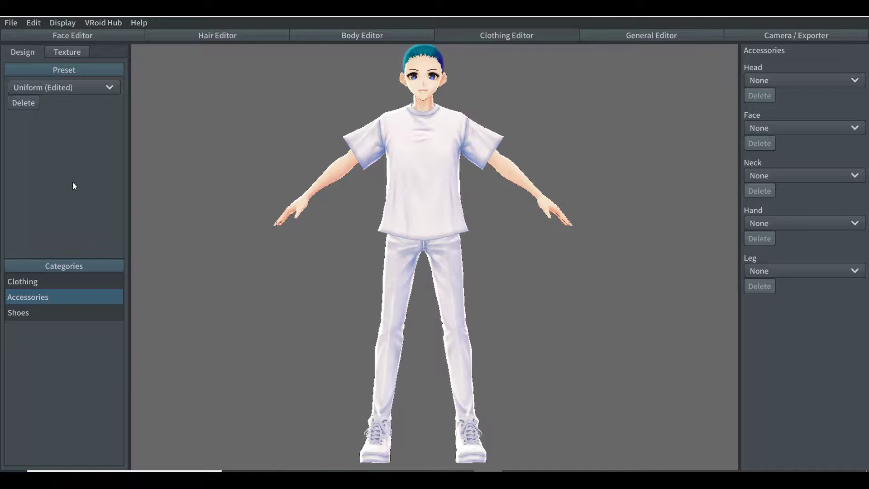
# Open the texture editing view for the avatar's clothing.
pyautogui.click(73, 183)
pyautogui.click(117, 126)
pyautogui.click(64, 51)
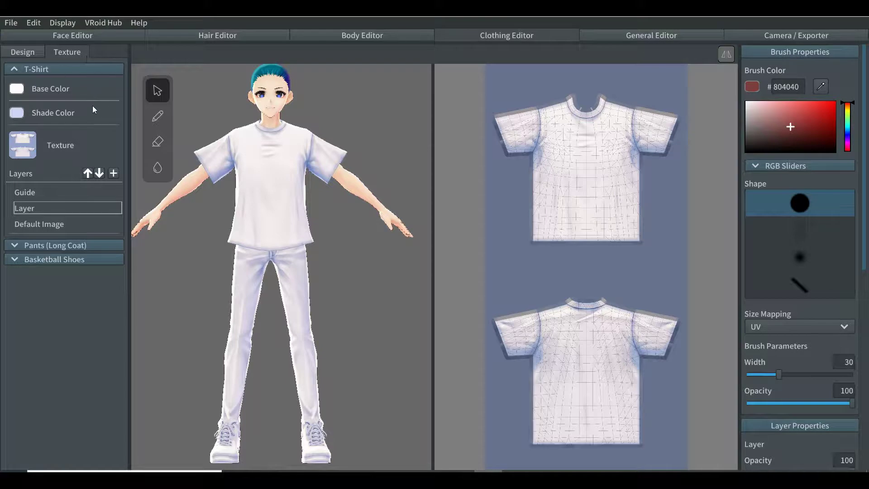
# Examine the T-shirt's base color picker and layers, and the texture settings of the pants and basketball shoes.
pyautogui.click(88, 135)
pyautogui.click(61, 193)
pyautogui.click(61, 200)
pyautogui.click(17, 89)
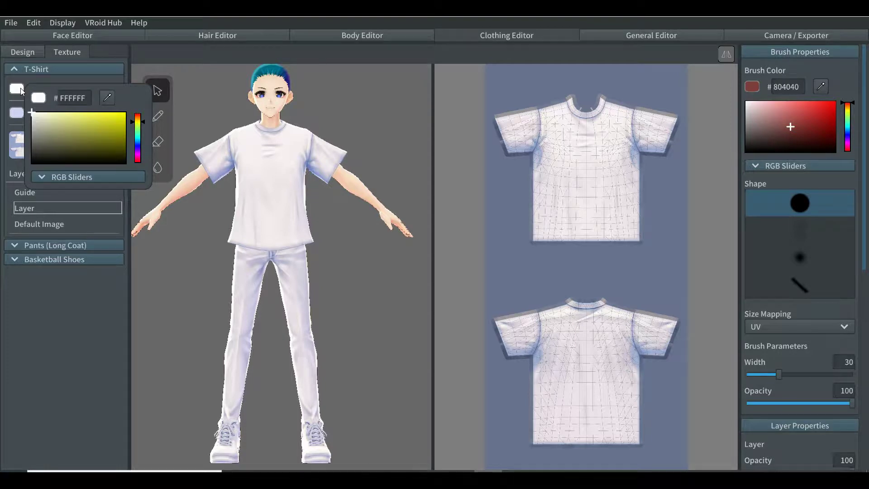
pyautogui.click(20, 90)
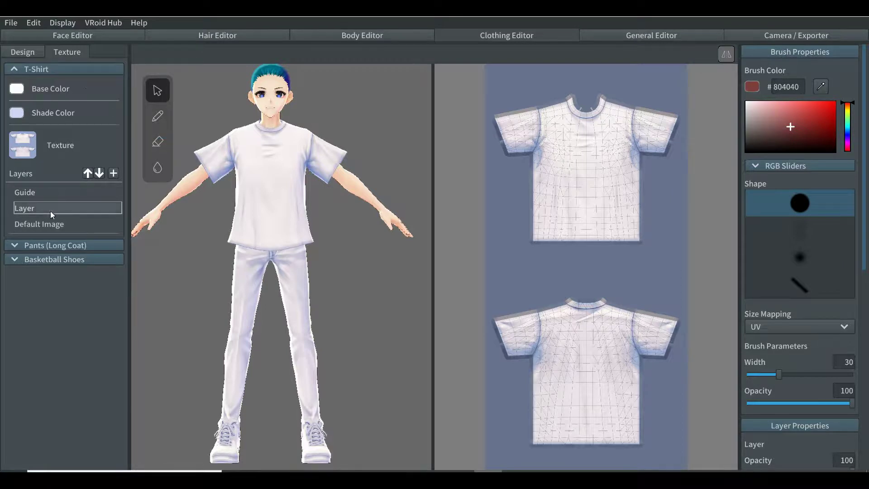
pyautogui.click(20, 244)
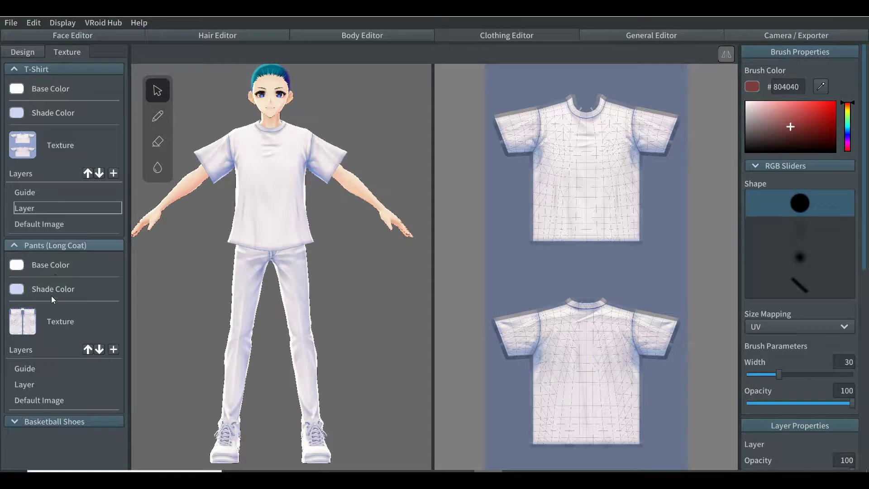
pyautogui.click(17, 424)
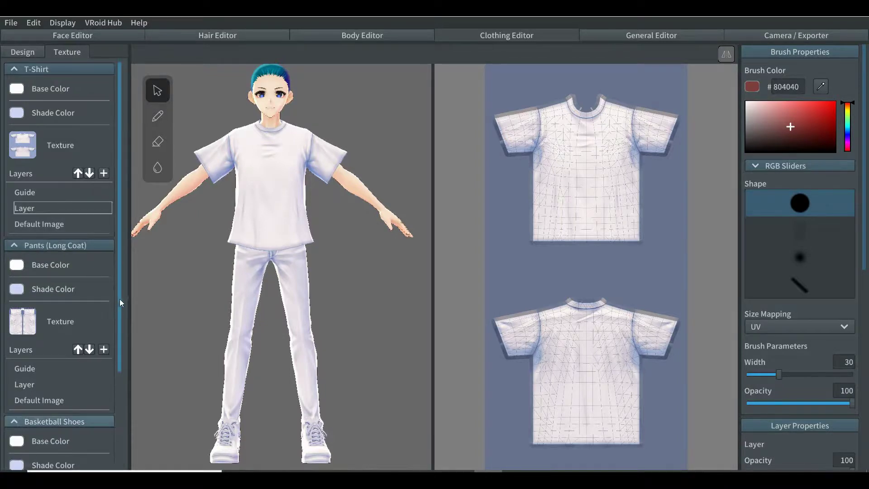
pyautogui.moveTo(119, 298); pyautogui.dragTo(115, 400)
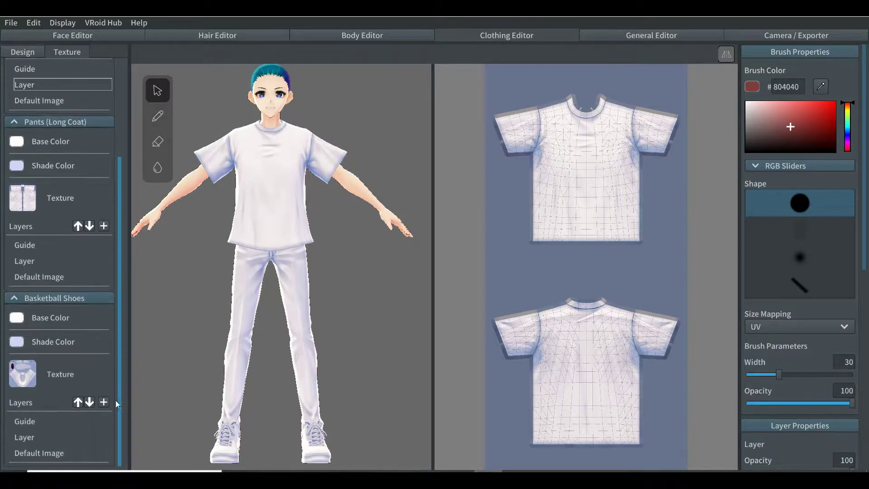
pyautogui.click(19, 297)
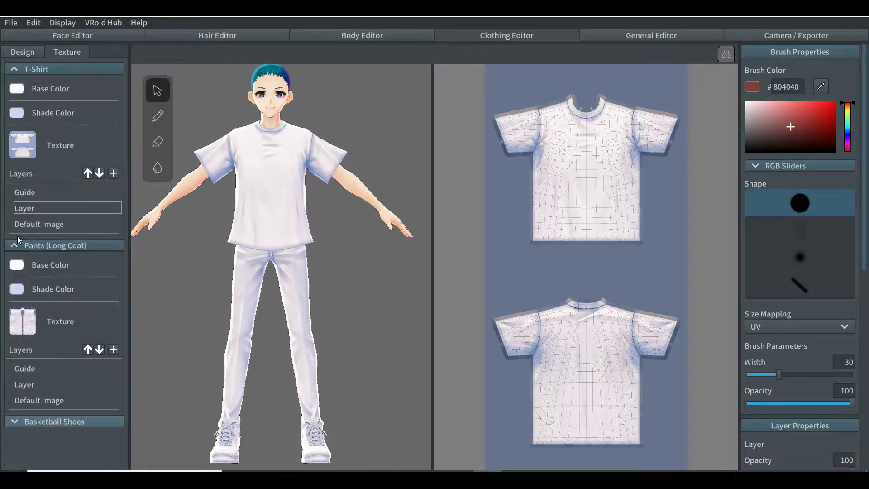
pyautogui.click(15, 245)
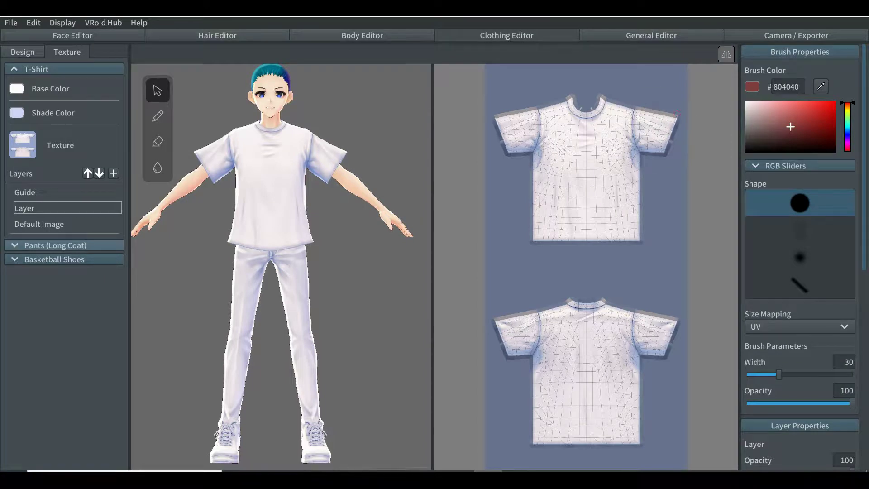
# Make sure mirrored painting is enabled for the T-shirt texture and review the brush and layer properties.
pyautogui.click(726, 55)
pyautogui.click(726, 55)
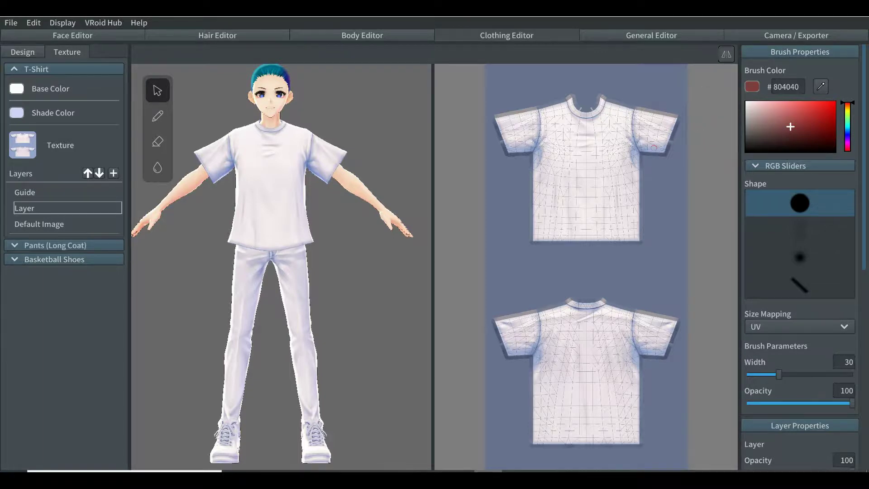
pyautogui.scroll(4, 653, 147)
pyautogui.moveTo(654, 147); pyautogui.dragTo(654, 231, button='right')
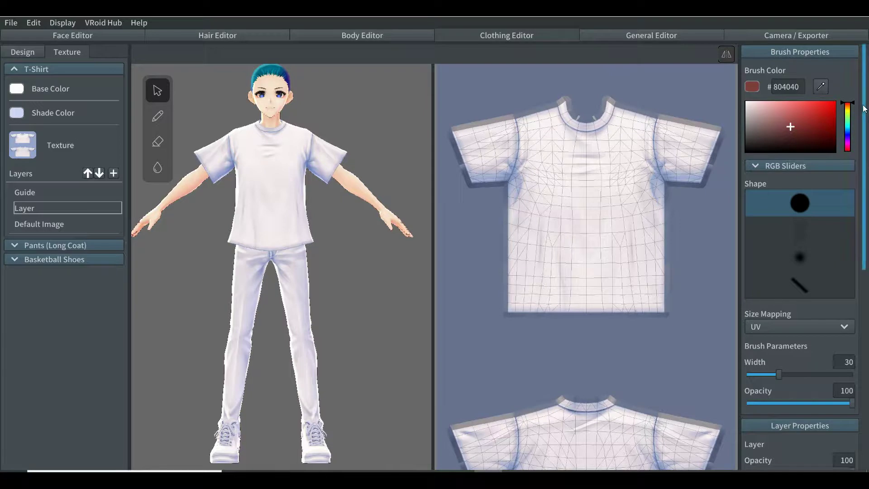
pyautogui.moveTo(865, 132); pyautogui.dragTo(865, 165)
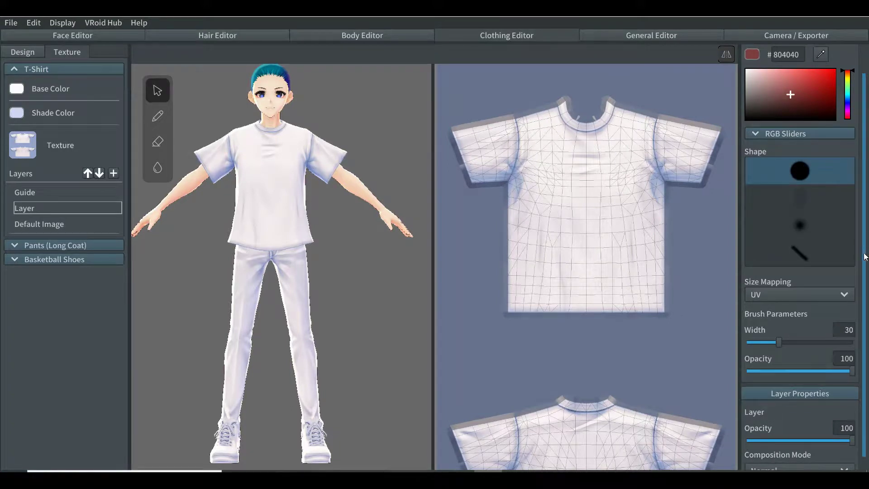
pyautogui.moveTo(865, 258); pyautogui.dragTo(865, 268)
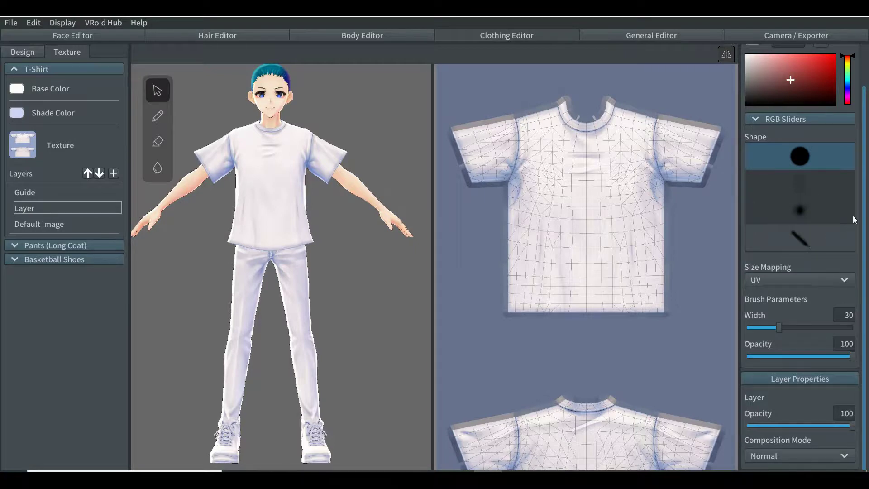
pyautogui.scroll(3, 864, 209)
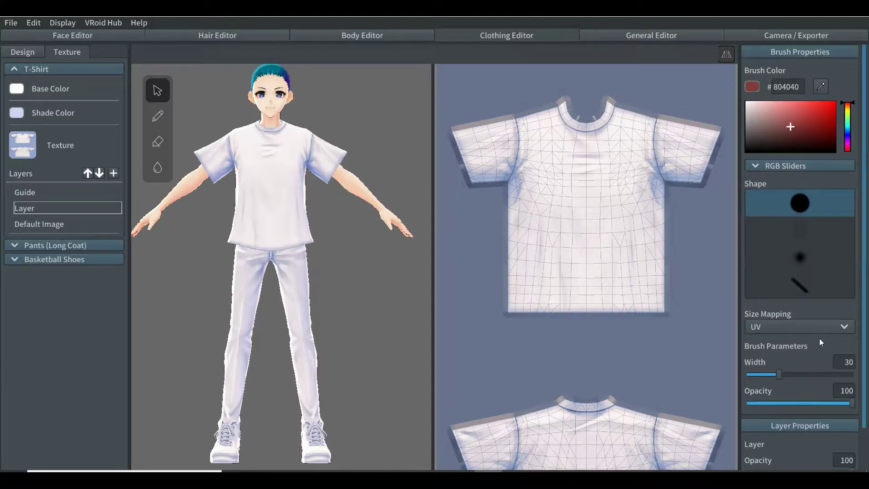
# Set the brush width to 63 and the brush color to dark purple #41277D.
pyautogui.click(809, 373)
pyautogui.press('Right')
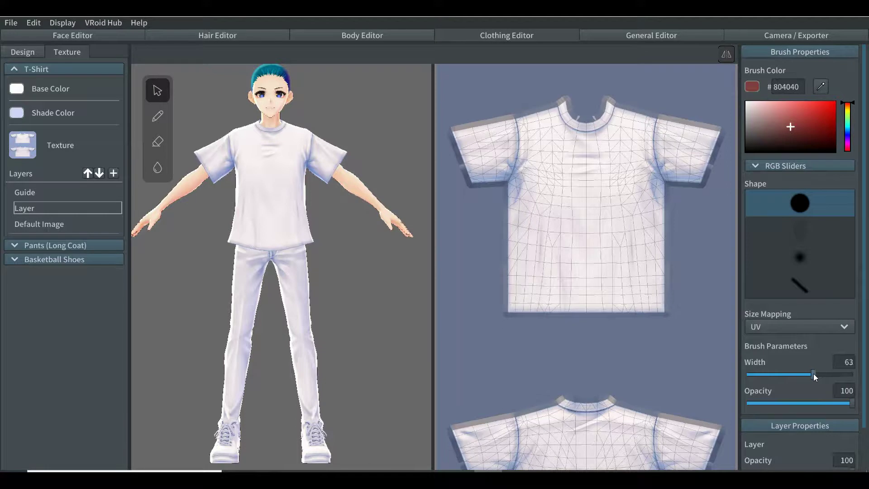
pyautogui.click(848, 137)
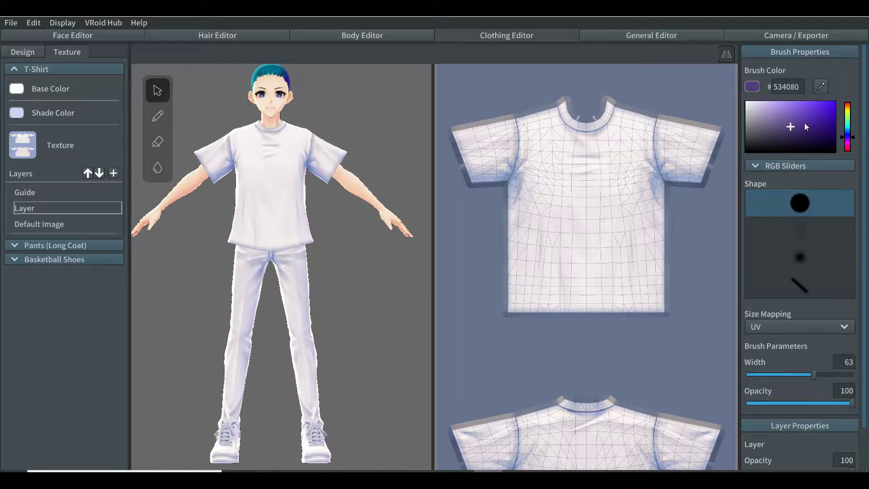
pyautogui.click(804, 125)
pyautogui.click(807, 127)
# Paint a mirrored purple strap pattern on the T-shirt's front, adding shoulder straps and lower diagonals at brush width 45.
pyautogui.scroll(1, 640, 140)
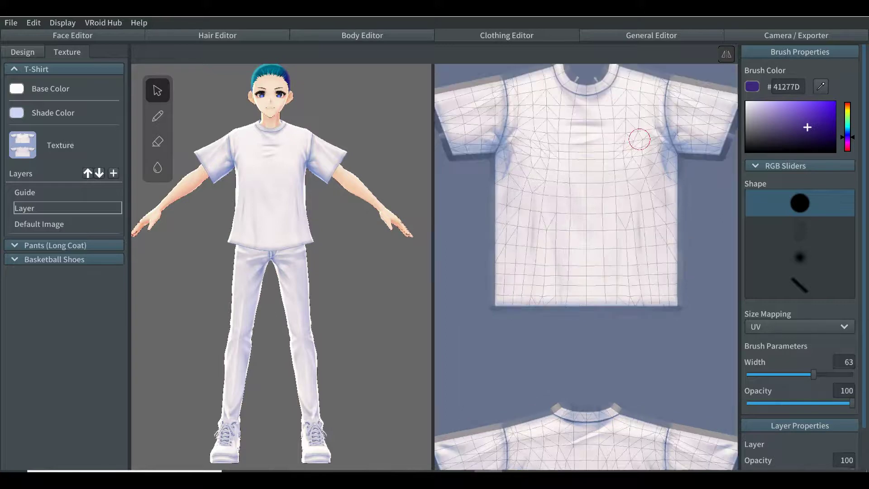
pyautogui.moveTo(638, 140)
pyautogui.mouseDown(button='right')
pyautogui.moveTo(631, 165)
pyautogui.moveTo(639, 183)
pyautogui.mouseUp(button='right')
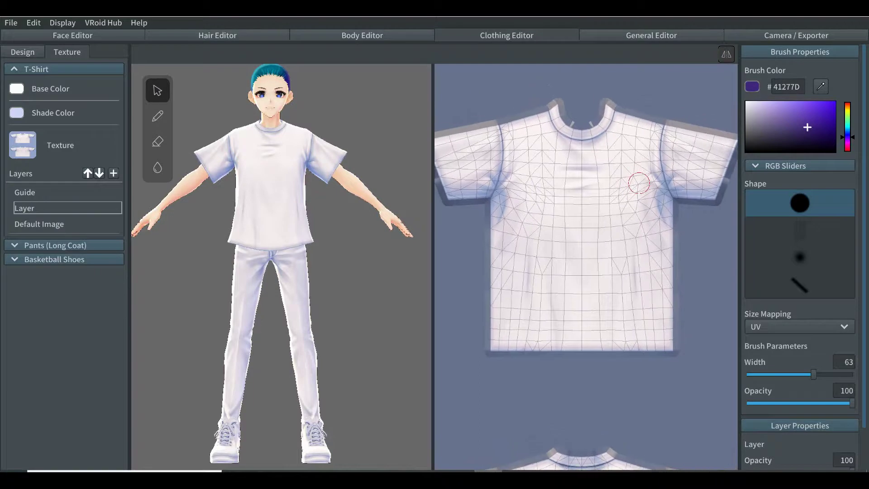
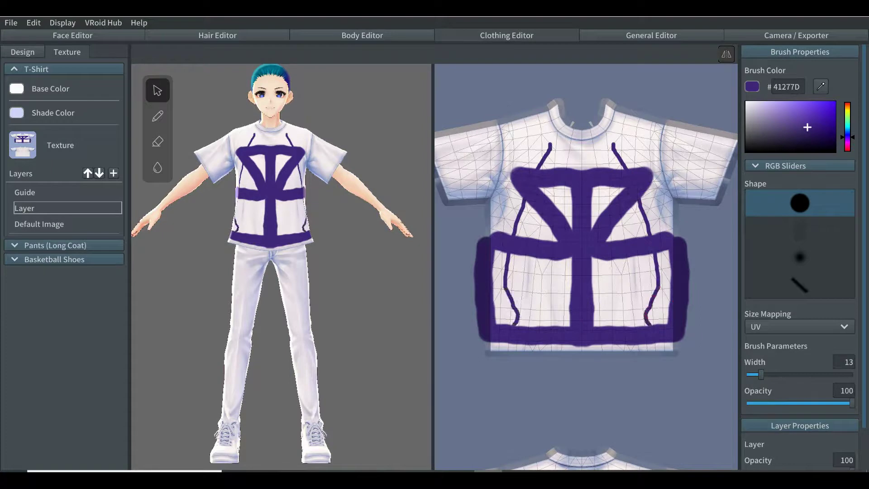
pyautogui.click(794, 376)
pyautogui.moveTo(648, 136); pyautogui.dragTo(634, 164)
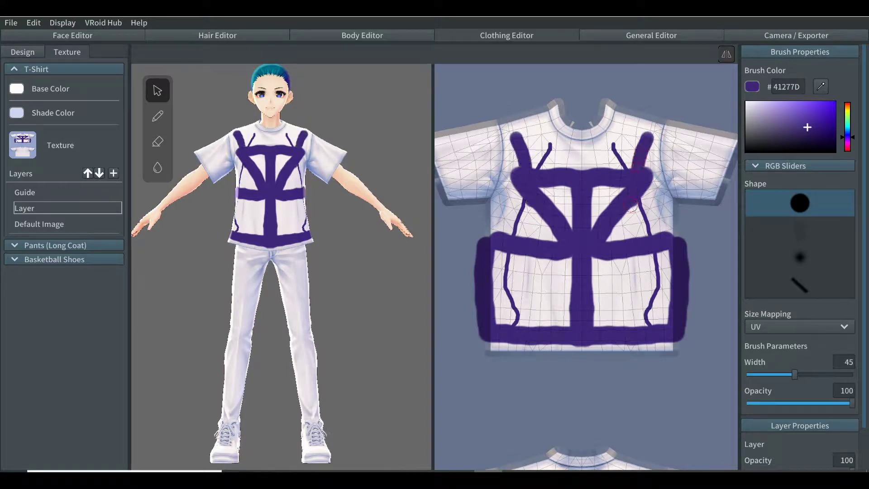
pyautogui.moveTo(631, 334); pyautogui.dragTo(595, 289)
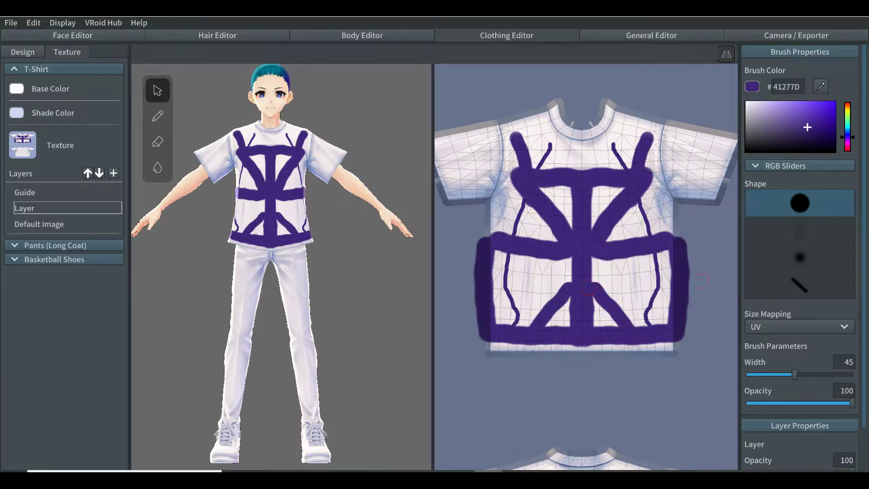
# Shade the lower part of the T-shirt's front in purple with the soft round brush at opacity 60 and width 91.
pyautogui.click(793, 263)
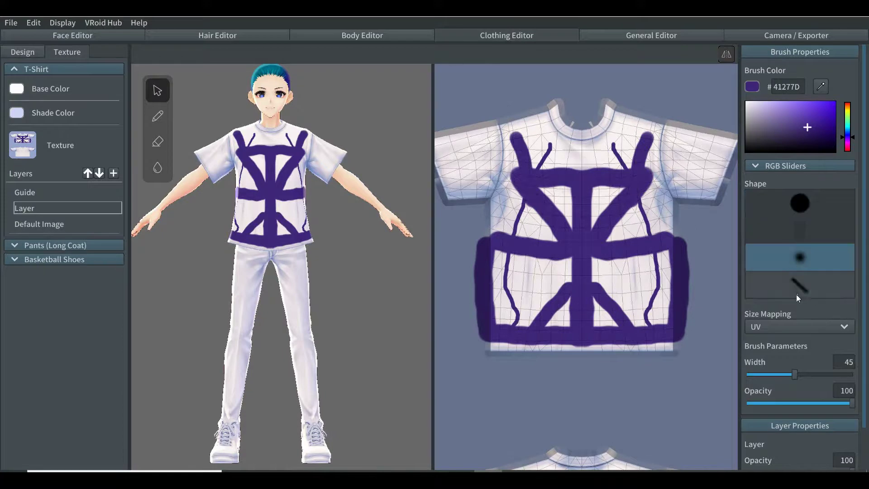
pyautogui.click(810, 403)
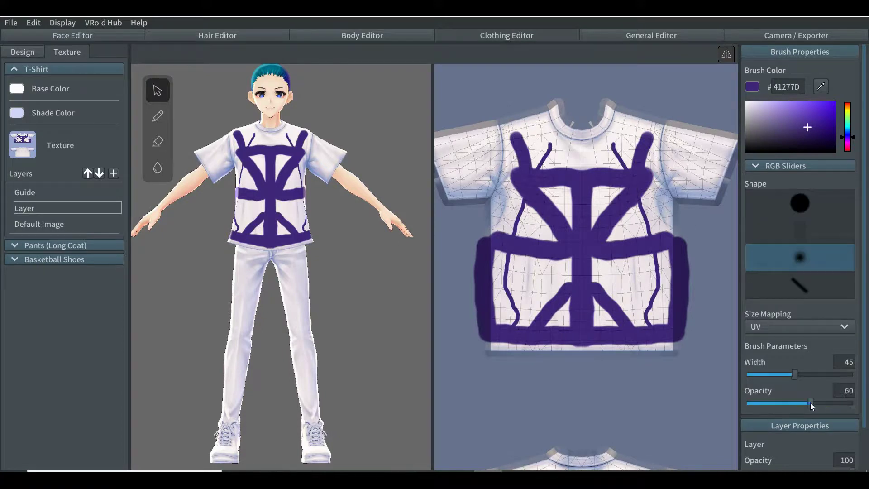
pyautogui.click(833, 374)
pyautogui.moveTo(661, 310)
pyautogui.mouseDown()
pyautogui.moveTo(606, 310)
pyautogui.moveTo(669, 296)
pyautogui.moveTo(566, 287)
pyautogui.moveTo(603, 326)
pyautogui.moveTo(568, 320)
pyautogui.moveTo(642, 324)
pyautogui.moveTo(639, 309)
pyautogui.mouseUp()
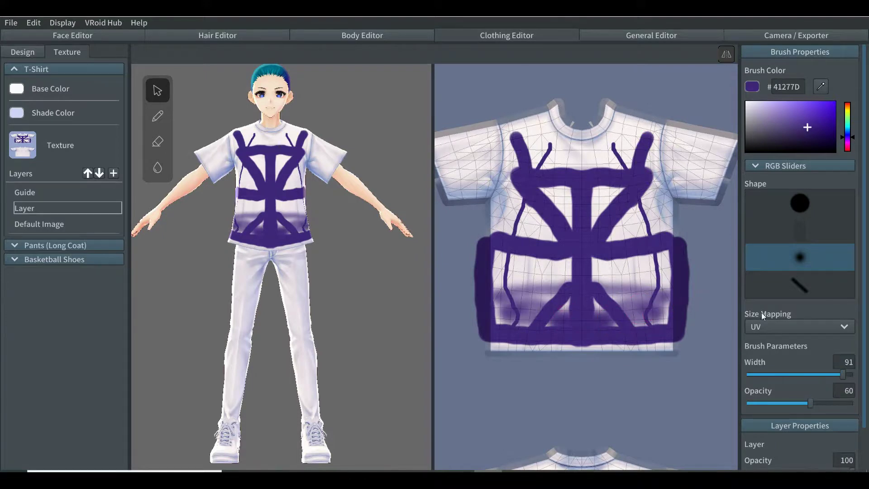
# Tint the sleeves and torso of the T-shirt light purple using the faint second brush shape at width 95.
pyautogui.click(800, 232)
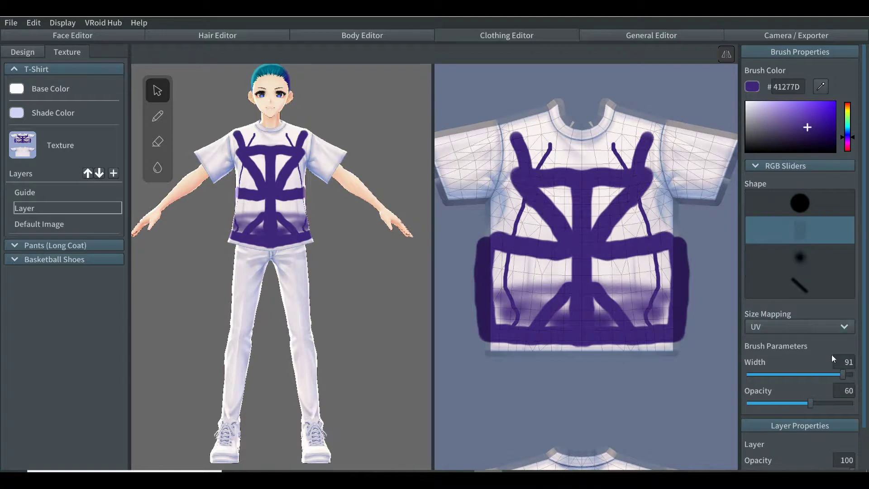
pyautogui.moveTo(842, 373); pyautogui.dragTo(847, 374)
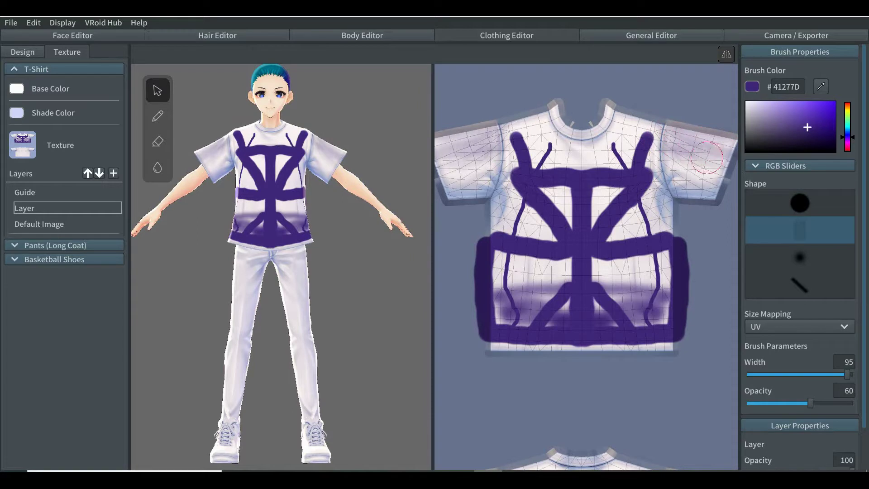
pyautogui.moveTo(716, 162)
pyautogui.mouseDown()
pyautogui.moveTo(679, 160)
pyautogui.moveTo(654, 132)
pyautogui.moveTo(653, 167)
pyautogui.moveTo(602, 208)
pyautogui.moveTo(612, 219)
pyautogui.moveTo(664, 225)
pyautogui.moveTo(498, 264)
pyautogui.moveTo(680, 280)
pyautogui.mouseUp()
pyautogui.moveTo(498, 279)
pyautogui.mouseDown()
pyautogui.moveTo(556, 276)
pyautogui.moveTo(497, 258)
pyautogui.moveTo(537, 229)
pyautogui.moveTo(549, 199)
pyautogui.moveTo(652, 194)
pyautogui.moveTo(669, 154)
pyautogui.moveTo(647, 181)
pyautogui.moveTo(604, 194)
pyautogui.mouseUp()
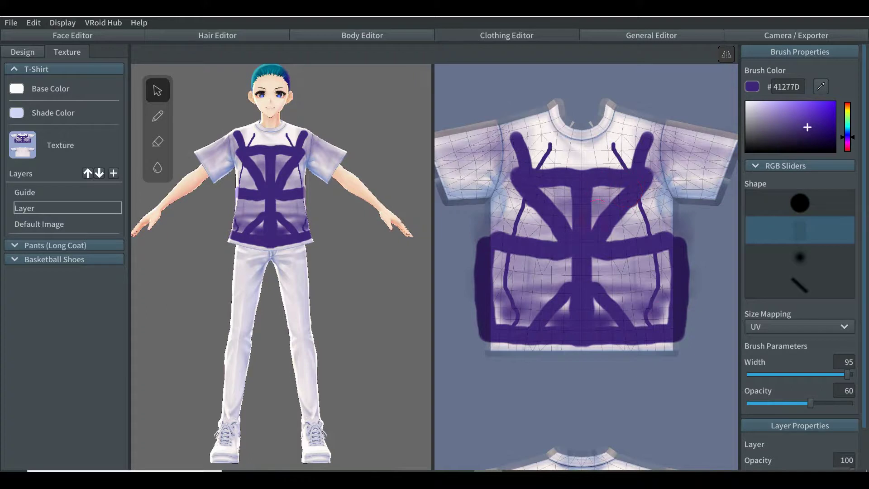
pyautogui.moveTo(595, 252); pyautogui.dragTo(586, 277)
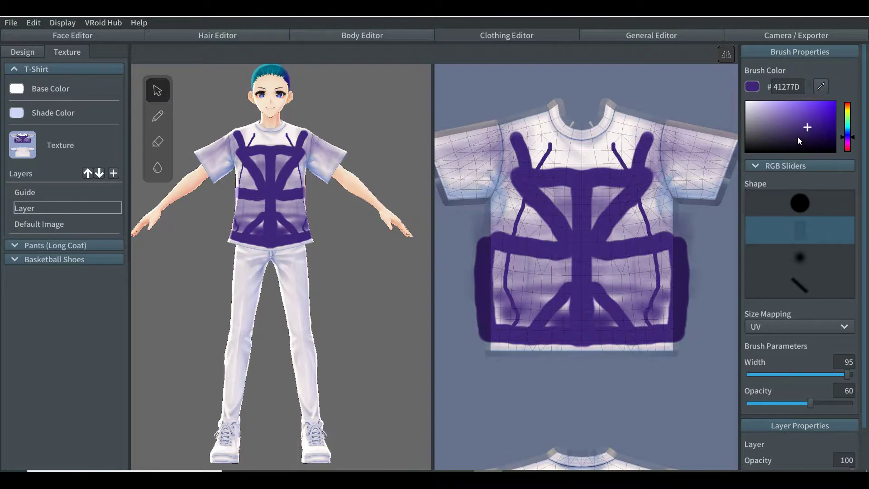
# Set up a hard round brush with pale yellow #E2E07A at width 46.
pyautogui.click(848, 115)
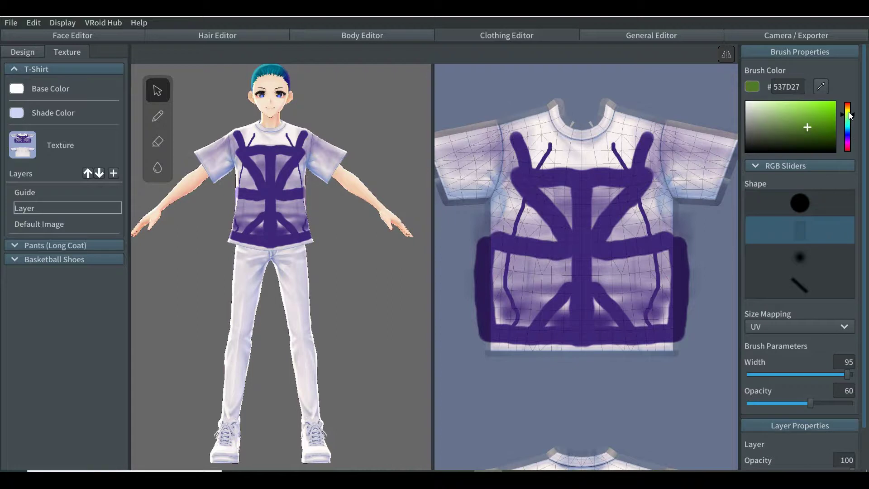
pyautogui.moveTo(849, 114); pyautogui.dragTo(849, 111)
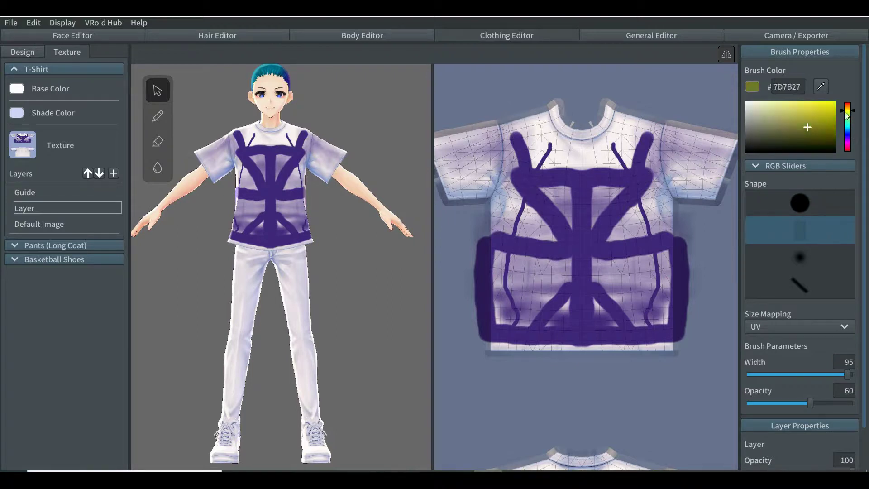
pyautogui.click(786, 107)
pyautogui.click(801, 199)
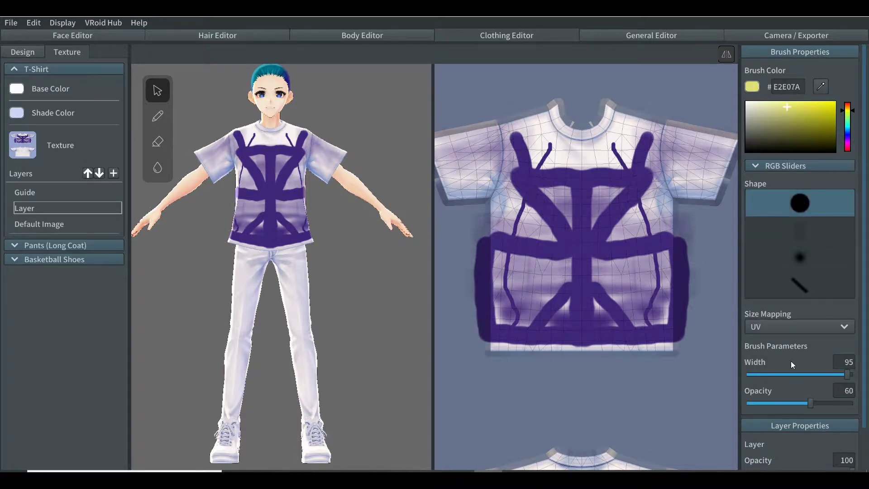
pyautogui.click(787, 374)
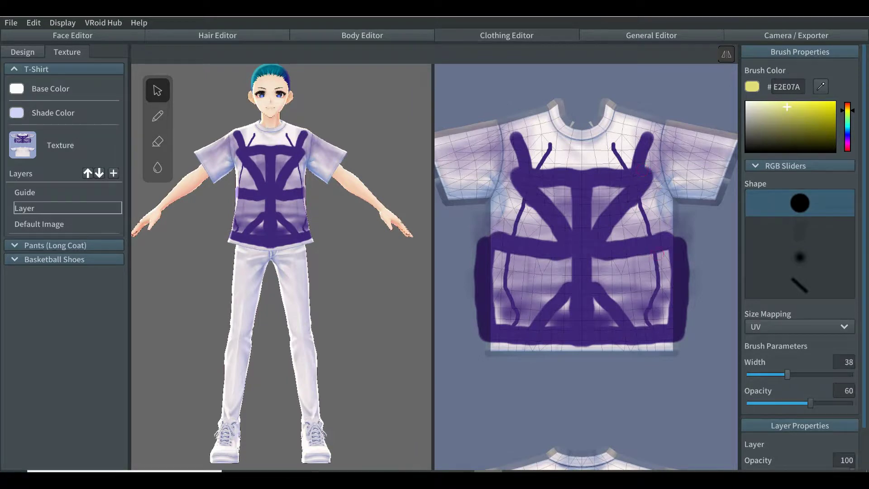
pyautogui.click(796, 374)
# Paint a yellow band across the T-shirt's front, with a ring above it and a mirrored wavy curve below.
pyautogui.moveTo(650, 273)
pyautogui.mouseDown()
pyautogui.moveTo(595, 271)
pyautogui.moveTo(672, 267)
pyautogui.moveTo(647, 272)
pyautogui.mouseUp()
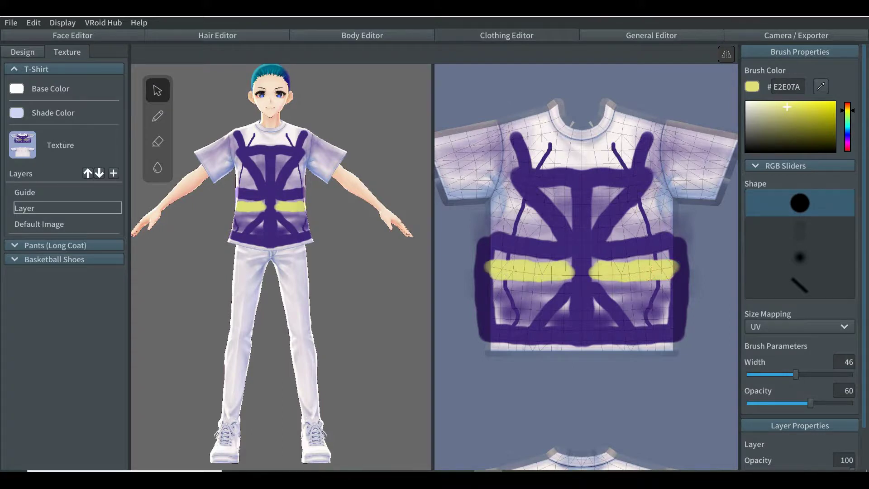
pyautogui.moveTo(592, 210)
pyautogui.mouseDown()
pyautogui.moveTo(552, 222)
pyautogui.moveTo(546, 251)
pyautogui.moveTo(563, 267)
pyautogui.moveTo(605, 273)
pyautogui.mouseUp()
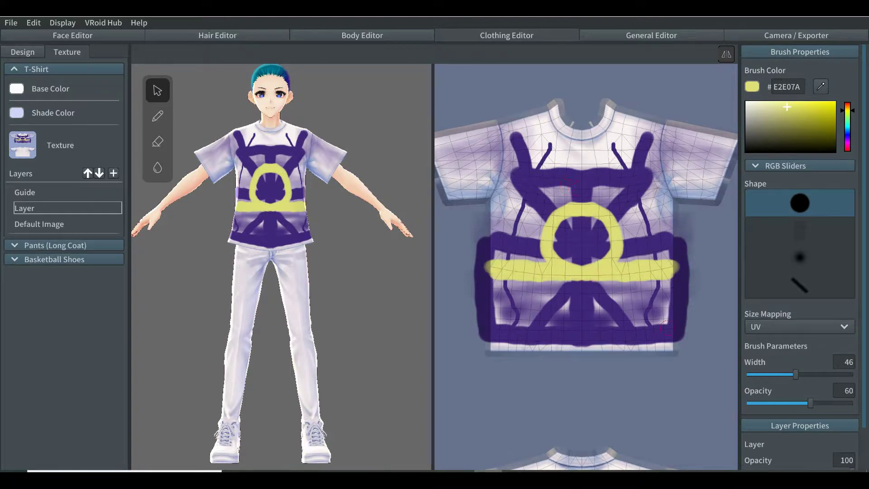
pyautogui.moveTo(646, 336)
pyautogui.mouseDown()
pyautogui.moveTo(660, 308)
pyautogui.moveTo(655, 295)
pyautogui.moveTo(635, 291)
pyautogui.moveTo(600, 325)
pyautogui.moveTo(575, 325)
pyautogui.mouseUp()
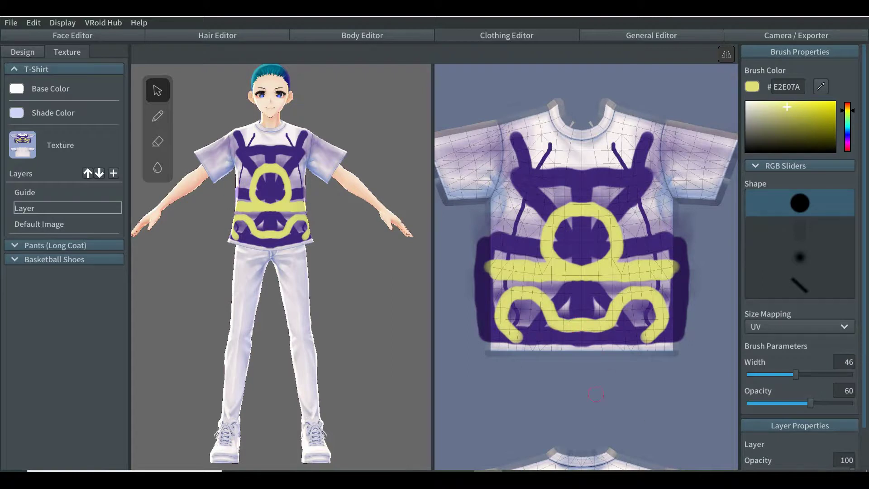
pyautogui.moveTo(372, 296); pyautogui.dragTo(292, 295)
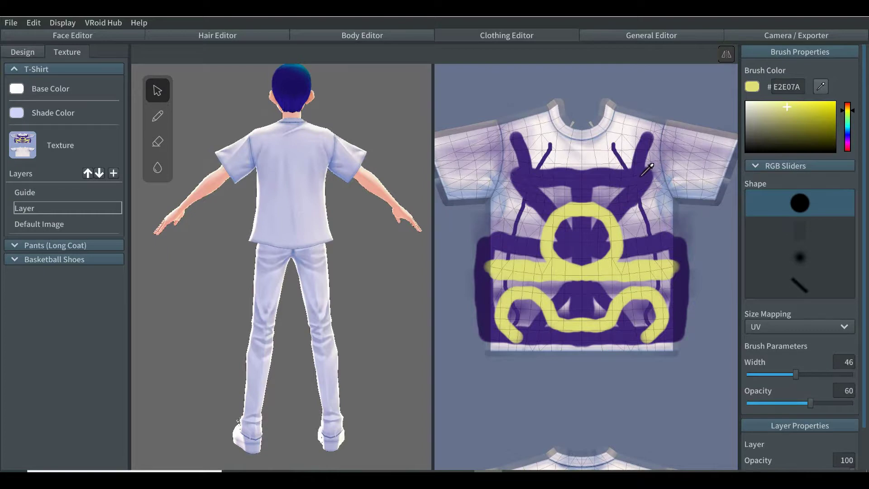
# Paint a mirrored design on the T-shirt's back in the sampled purple #42287C, with the hard round brush at width 84 and opacity 100.
pyautogui.click(640, 177)
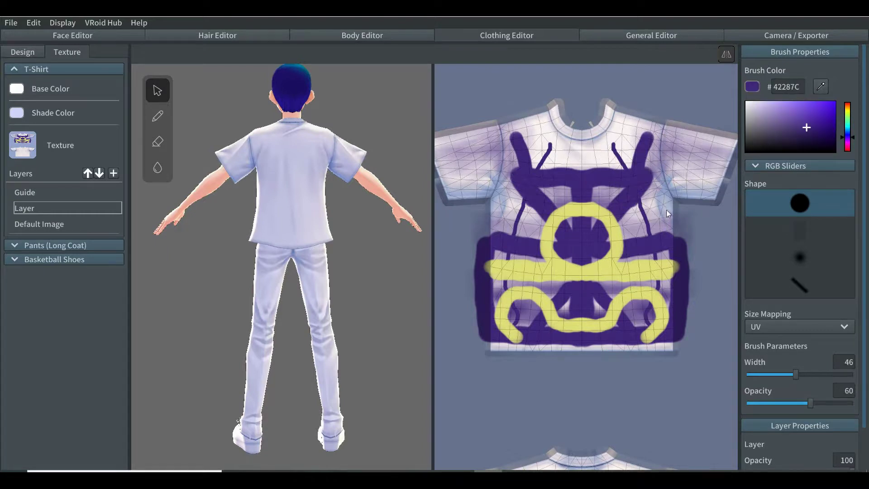
pyautogui.moveTo(699, 335); pyautogui.dragTo(686, 73, button='middle')
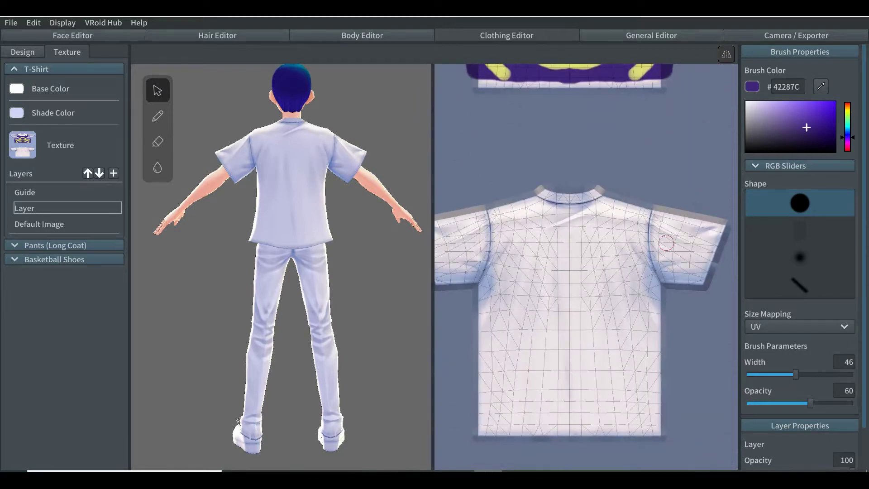
pyautogui.moveTo(818, 377); pyautogui.dragTo(821, 376)
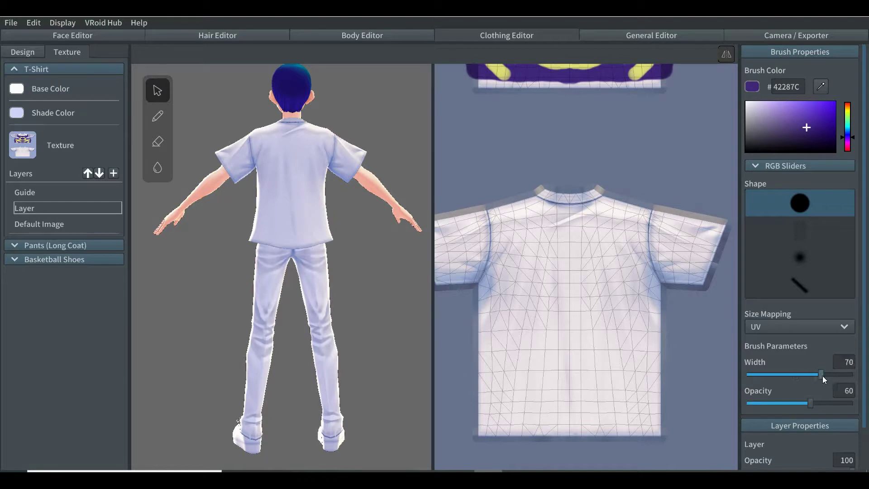
pyautogui.click(844, 404)
pyautogui.moveTo(853, 403); pyautogui.dragTo(856, 402)
pyautogui.moveTo(652, 423)
pyautogui.mouseDown()
pyautogui.moveTo(655, 301)
pyautogui.moveTo(624, 298)
pyautogui.moveTo(603, 265)
pyautogui.moveTo(572, 262)
pyautogui.moveTo(571, 385)
pyautogui.moveTo(632, 364)
pyautogui.moveTo(588, 340)
pyautogui.moveTo(572, 343)
pyautogui.mouseUp()
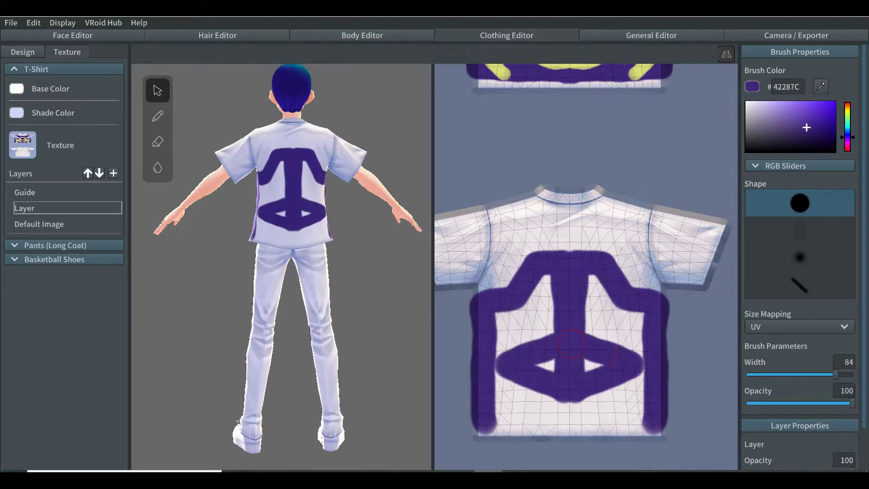
# Tint the back's sleeves and torso light purple with the faint second brush shape, and shade its hem with the soft round brush.
pyautogui.click(797, 233)
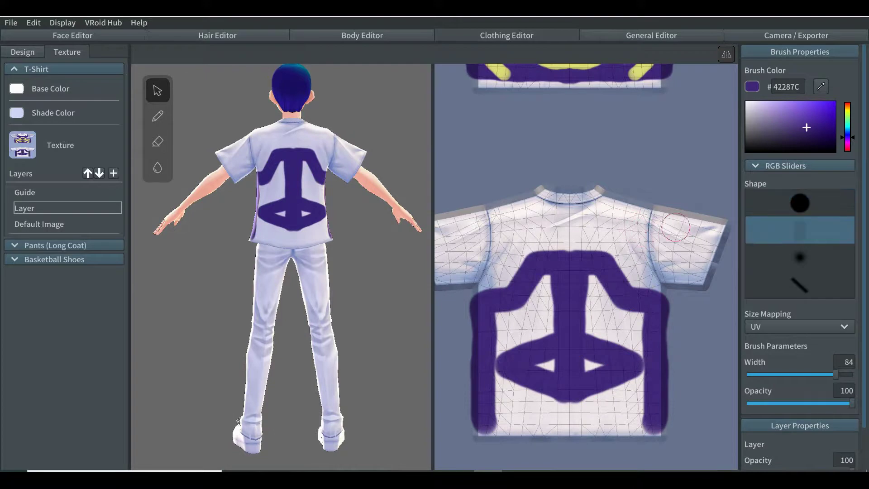
pyautogui.moveTo(718, 233)
pyautogui.mouseDown()
pyautogui.moveTo(663, 225)
pyautogui.moveTo(702, 244)
pyautogui.moveTo(670, 224)
pyautogui.moveTo(633, 221)
pyautogui.moveTo(601, 260)
pyautogui.mouseUp()
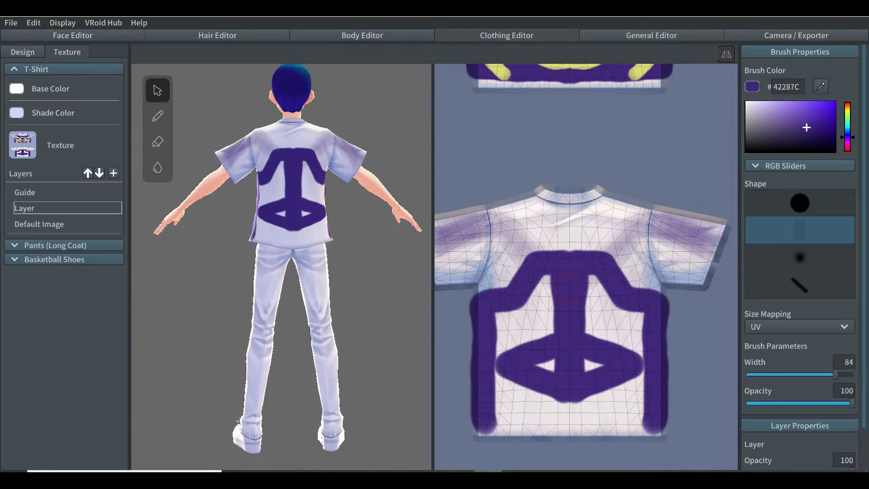
pyautogui.moveTo(576, 289)
pyautogui.mouseDown()
pyautogui.moveTo(650, 310)
pyautogui.moveTo(516, 322)
pyautogui.moveTo(498, 343)
pyautogui.moveTo(626, 360)
pyautogui.moveTo(657, 380)
pyautogui.moveTo(558, 380)
pyautogui.moveTo(506, 400)
pyautogui.moveTo(509, 414)
pyautogui.moveTo(567, 405)
pyautogui.moveTo(658, 425)
pyautogui.moveTo(634, 434)
pyautogui.moveTo(586, 430)
pyautogui.moveTo(574, 416)
pyautogui.moveTo(608, 340)
pyautogui.moveTo(628, 338)
pyautogui.moveTo(613, 327)
pyautogui.mouseUp()
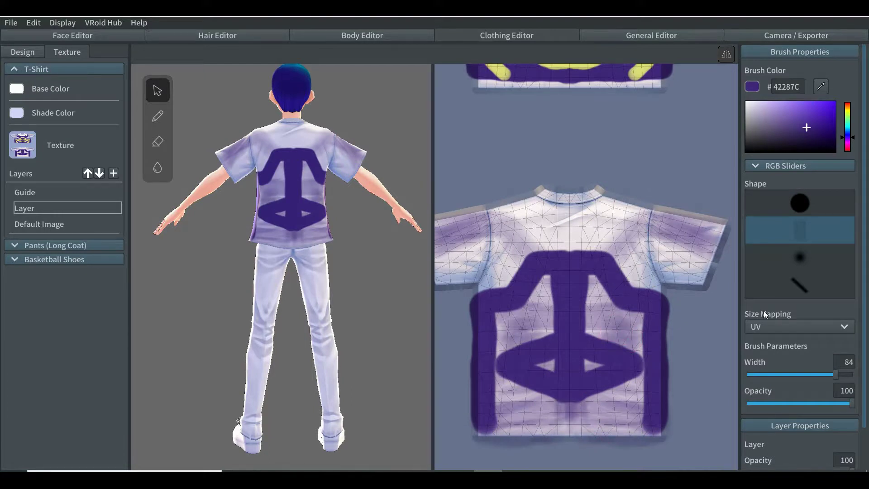
pyautogui.click(800, 260)
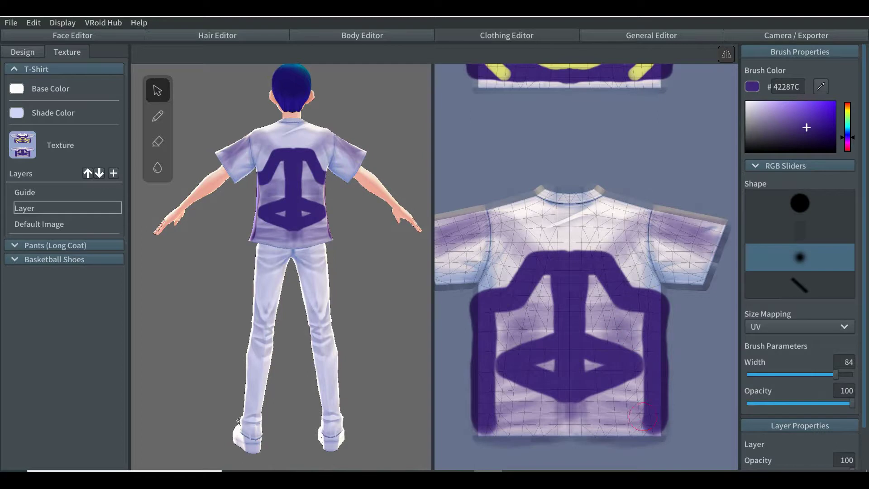
pyautogui.moveTo(642, 417)
pyautogui.mouseDown()
pyautogui.moveTo(480, 409)
pyautogui.moveTo(521, 403)
pyautogui.moveTo(596, 413)
pyautogui.moveTo(648, 444)
pyautogui.moveTo(516, 427)
pyautogui.mouseUp()
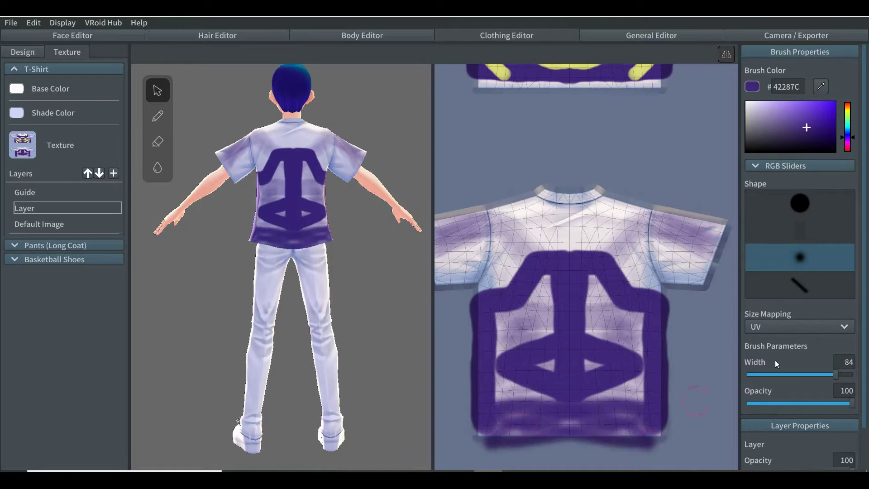
# Paint mirrored curved bands on the T-shirt's back in the sampled yellow #E0DE79, using the hard round brush at width 45.
pyautogui.click(787, 289)
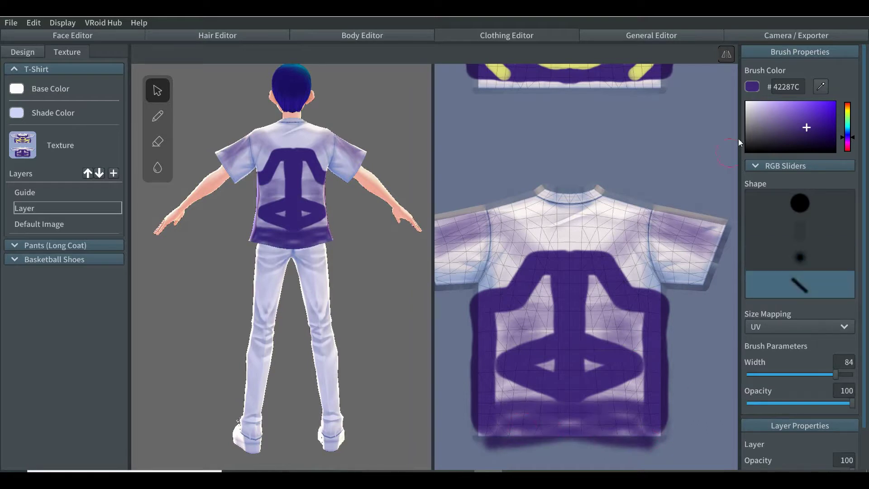
pyautogui.click(820, 87)
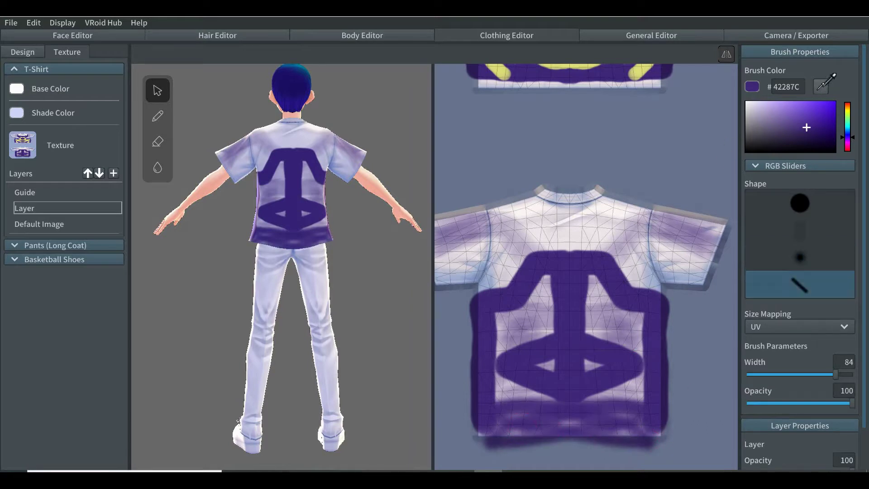
pyautogui.click(640, 72)
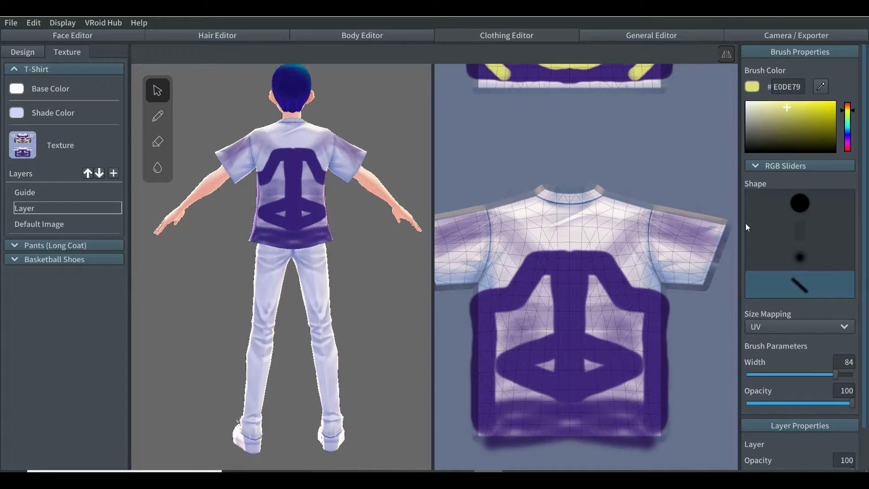
pyautogui.click(794, 207)
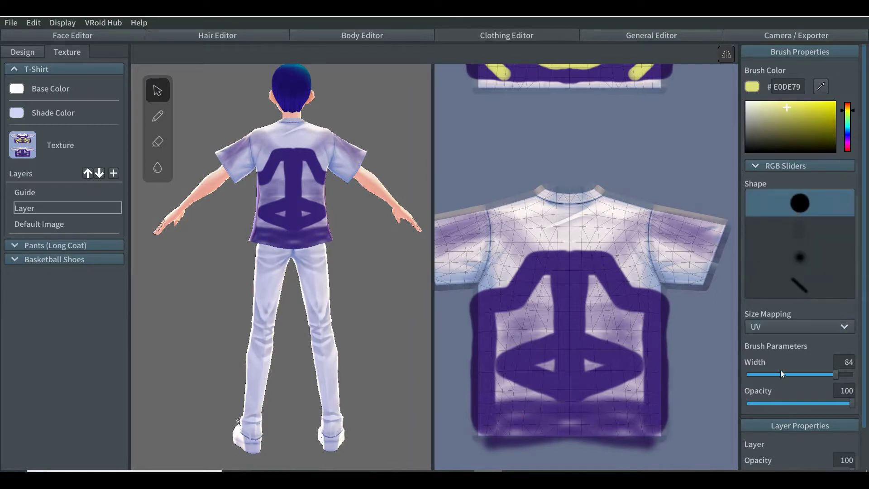
pyautogui.click(795, 374)
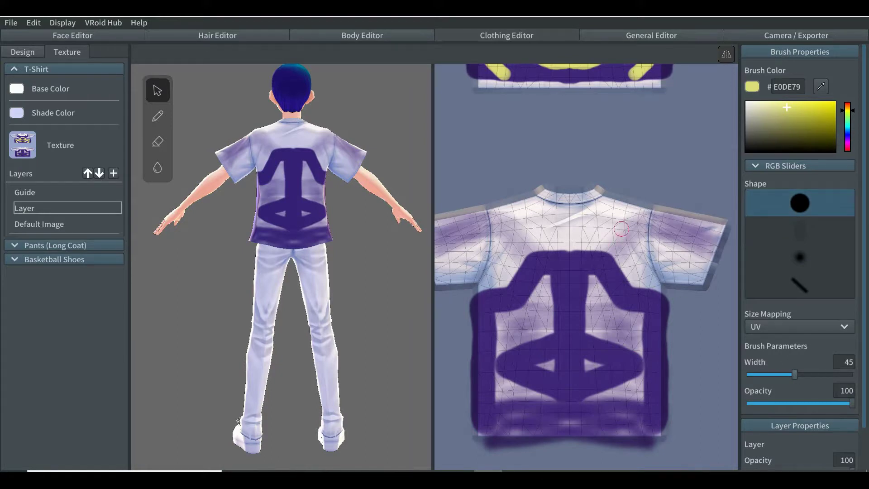
pyautogui.moveTo(620, 229)
pyautogui.mouseDown()
pyautogui.moveTo(631, 315)
pyautogui.moveTo(612, 373)
pyautogui.moveTo(567, 392)
pyautogui.moveTo(492, 381)
pyautogui.moveTo(487, 361)
pyautogui.moveTo(496, 345)
pyautogui.moveTo(556, 318)
pyautogui.moveTo(570, 278)
pyautogui.mouseUp()
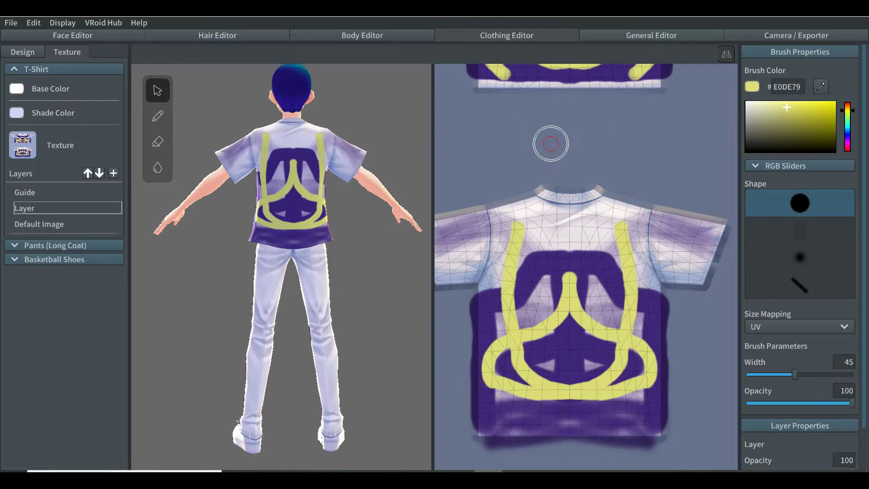
# Open the Default Image layer of the Pants (Long Coat) texture for painting.
pyautogui.moveTo(571, 143); pyautogui.dragTo(584, 325, button='middle')
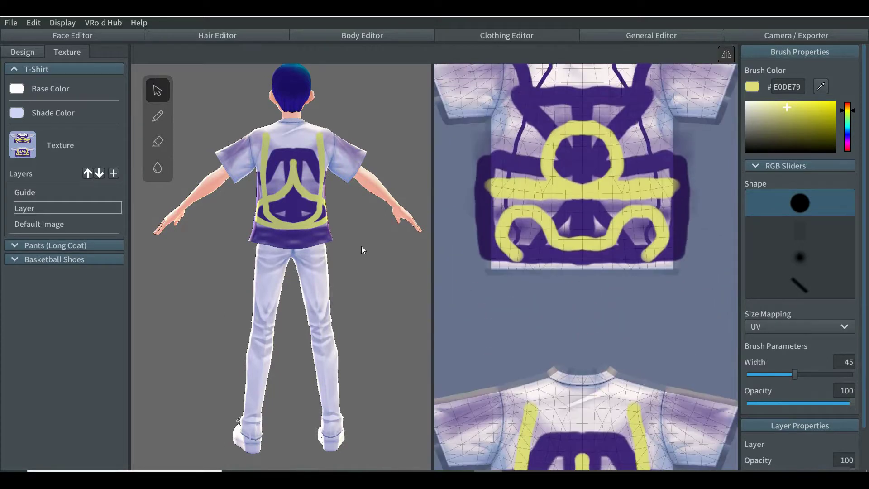
pyautogui.moveTo(224, 283); pyautogui.dragTo(303, 280, button='right')
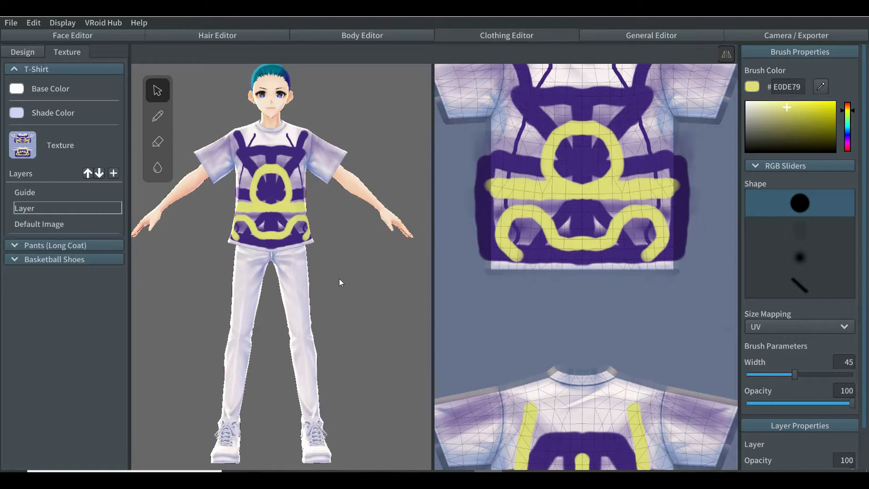
pyautogui.moveTo(339, 281)
pyautogui.mouseDown(button='right')
pyautogui.moveTo(339, 242)
pyautogui.moveTo(338, 276)
pyautogui.mouseUp(button='right')
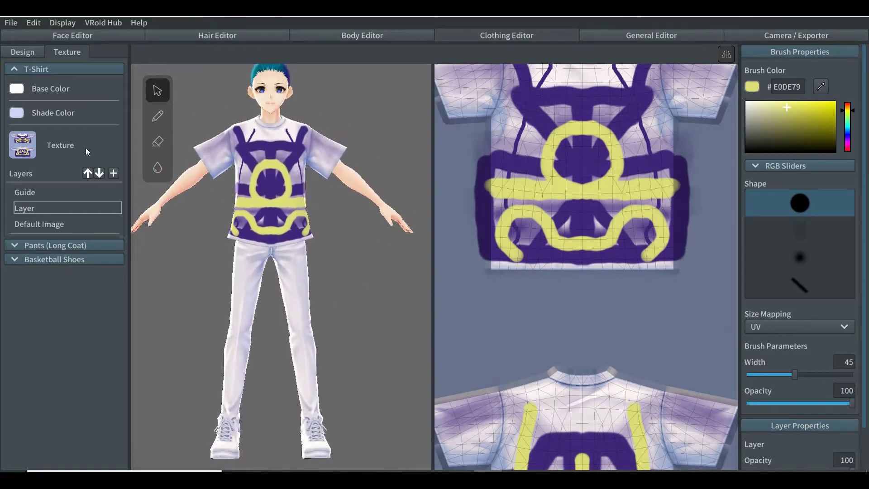
pyautogui.click(13, 70)
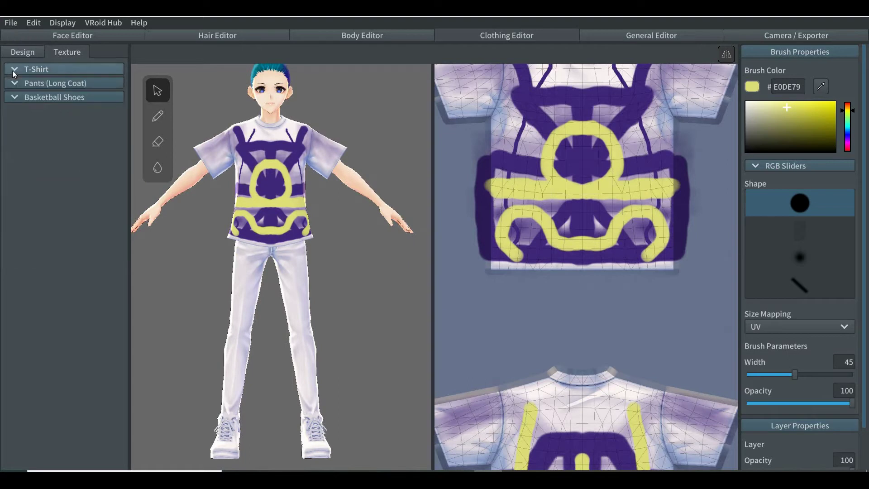
pyautogui.click(13, 83)
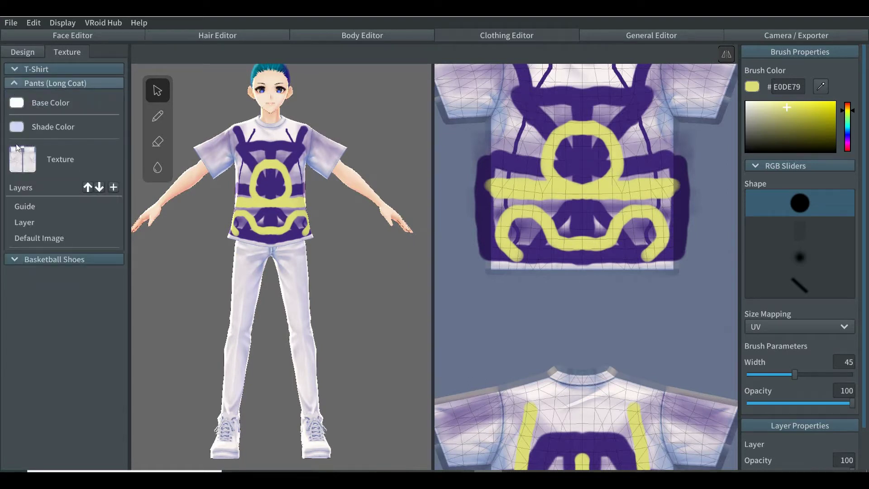
pyautogui.doubleClick(31, 233)
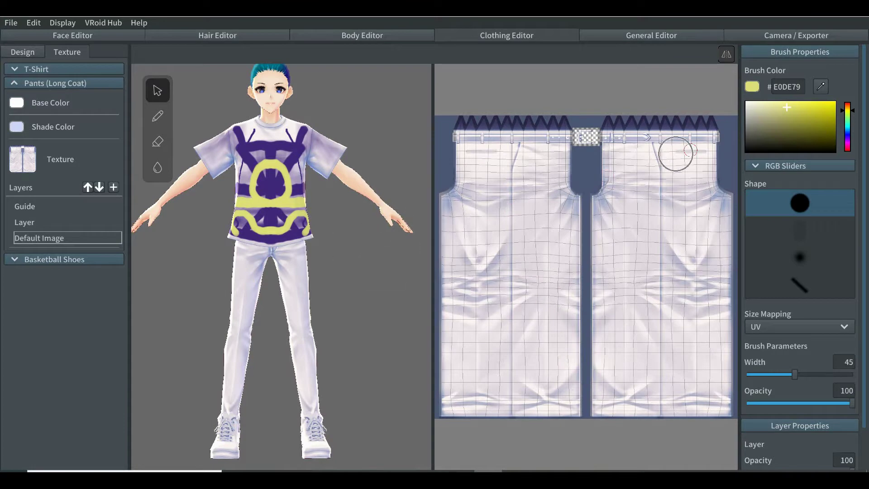
# Sample the purple #42287C from the avatar's T-shirt and set the brush width to 100 for the pants.
pyautogui.click(820, 87)
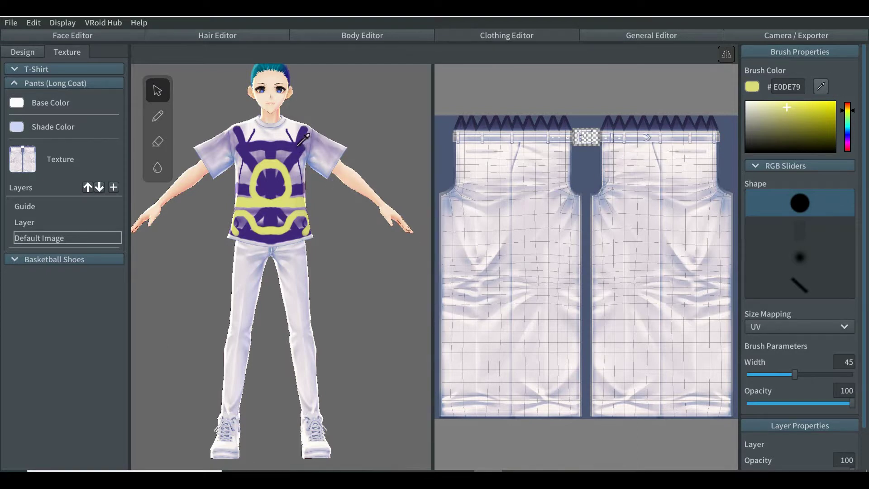
pyautogui.click(296, 151)
pyautogui.click(612, 227)
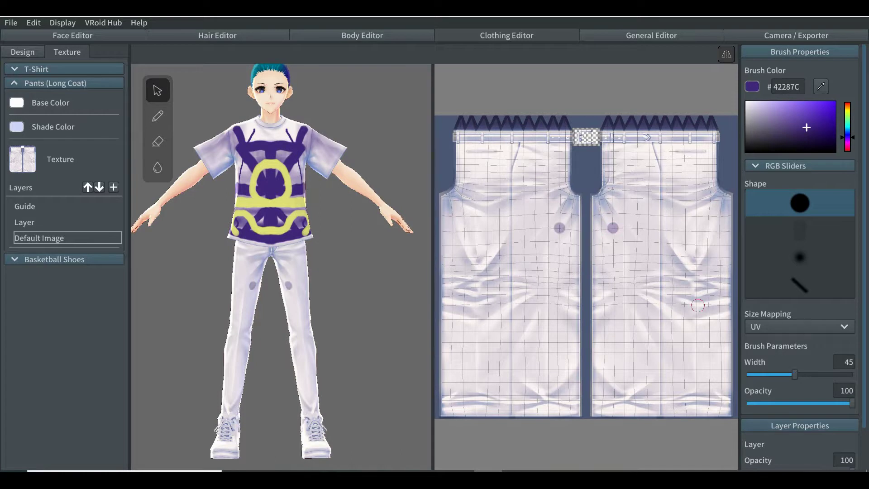
pyautogui.hotkey('ctrl', 'z')
pyautogui.click(846, 375)
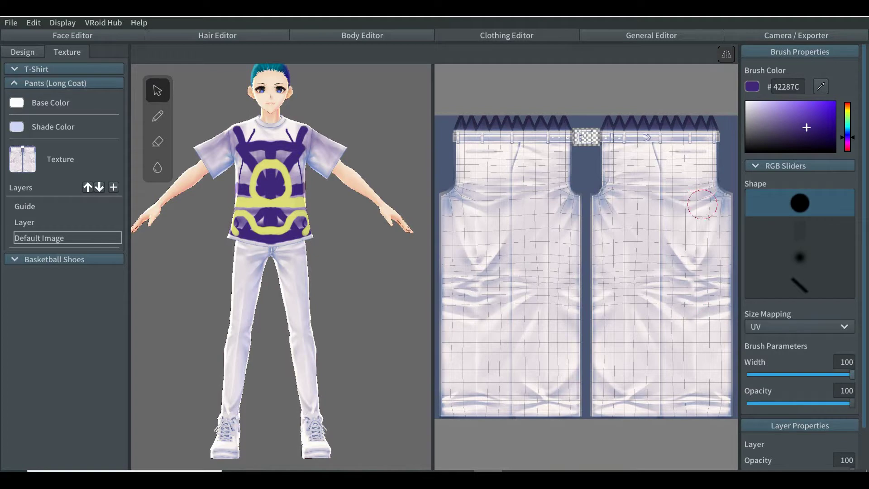
# Paint mirrored purple stripes down the outer edges of the pants texture, from below the hip to the hem.
pyautogui.moveTo(390, 270); pyautogui.dragTo(379, 268, button='right')
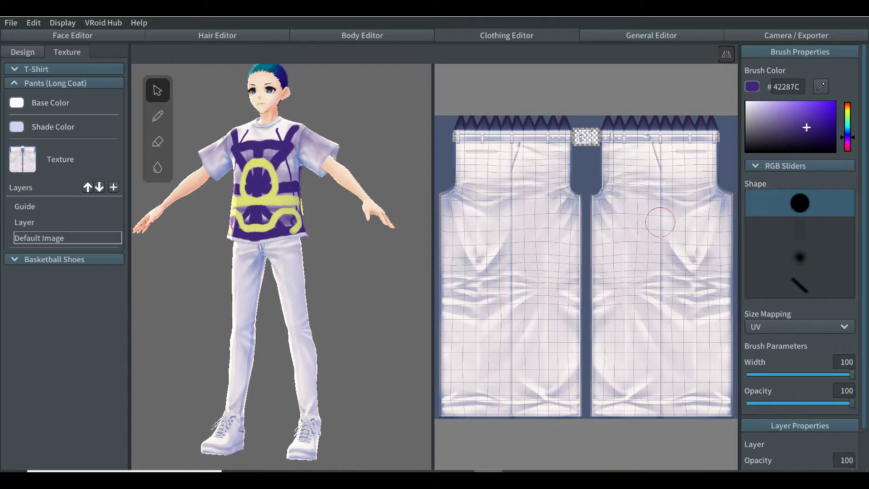
pyautogui.moveTo(722, 205); pyautogui.dragTo(722, 355)
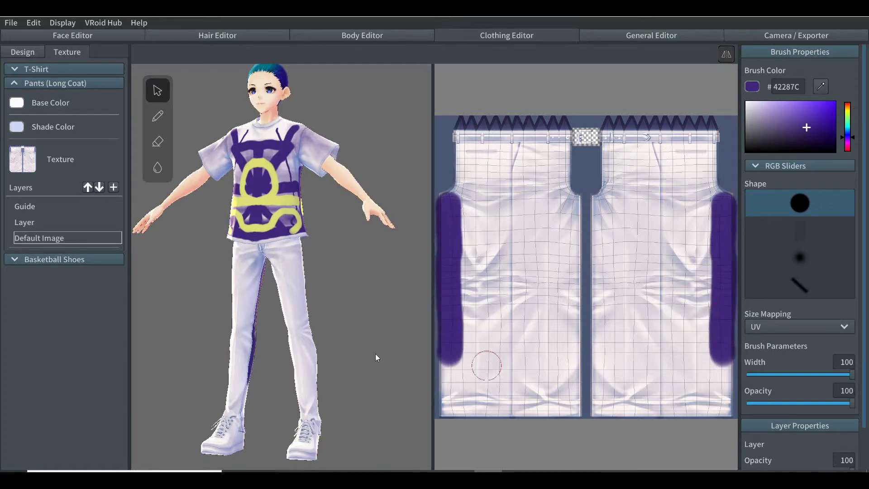
pyautogui.scroll(5, 278, 352)
pyautogui.moveTo(287, 349); pyautogui.dragTo(272, 349, button='right')
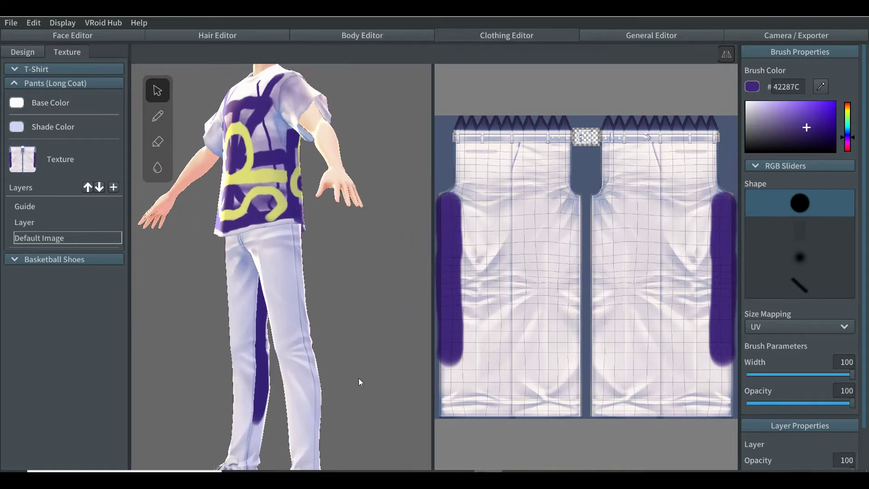
pyautogui.click(724, 354)
pyautogui.moveTo(722, 351); pyautogui.dragTo(724, 407)
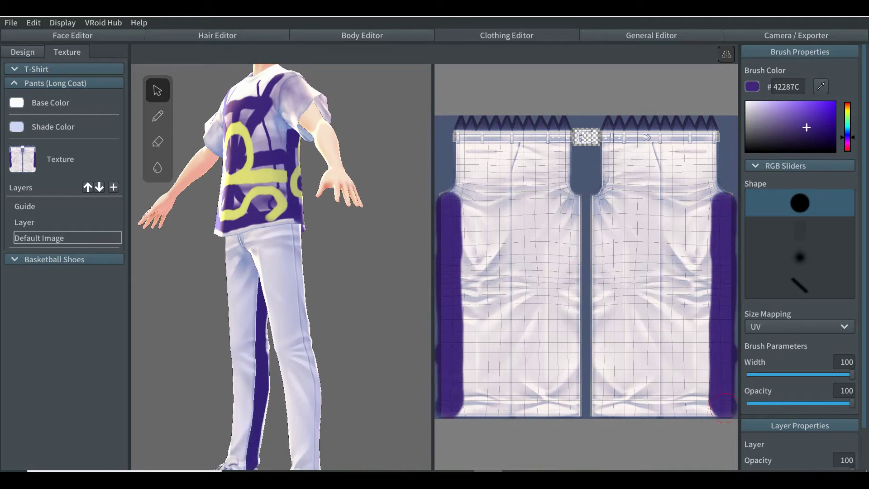
# Try painting mirrored purple stripes down the upper inner edges of the two pants panels.
pyautogui.moveTo(310, 308)
pyautogui.mouseDown(button='right')
pyautogui.moveTo(320, 310)
pyautogui.moveTo(315, 319)
pyautogui.moveTo(355, 332)
pyautogui.mouseUp(button='right')
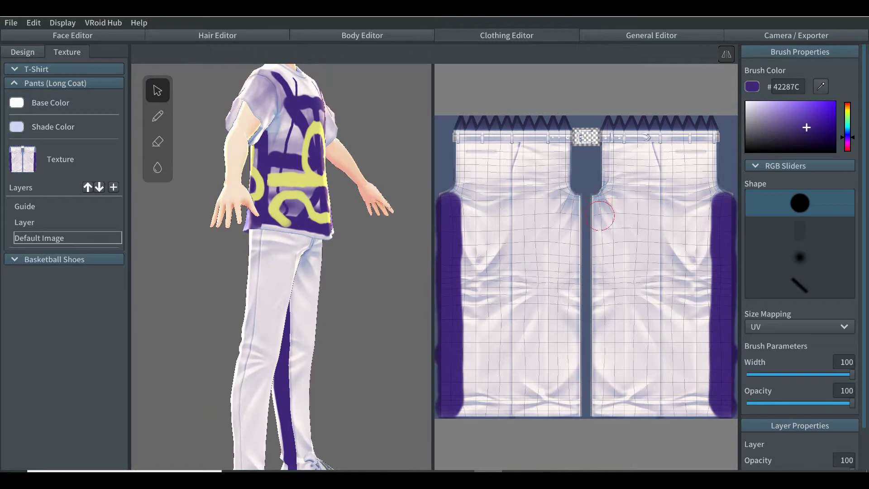
pyautogui.moveTo(599, 215); pyautogui.dragTo(599, 305)
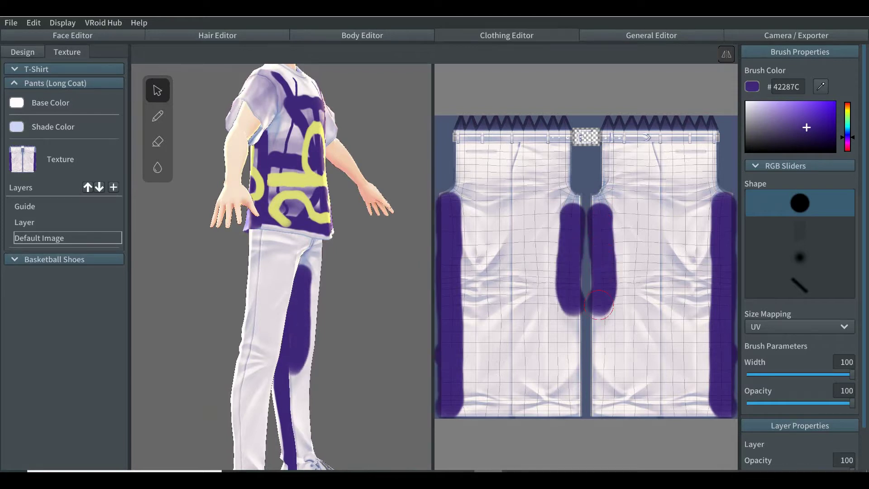
pyautogui.hotkey('ctrl', 'z')
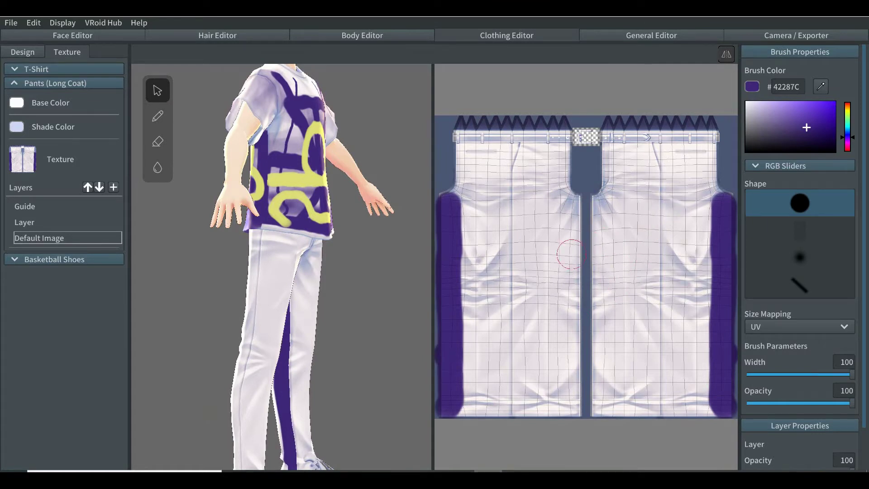
# Paint a mirrored purple stripe down the middle of each pants panel, from below the hip to the hem.
pyautogui.moveTo(413, 290); pyautogui.dragTo(360, 292, button='right')
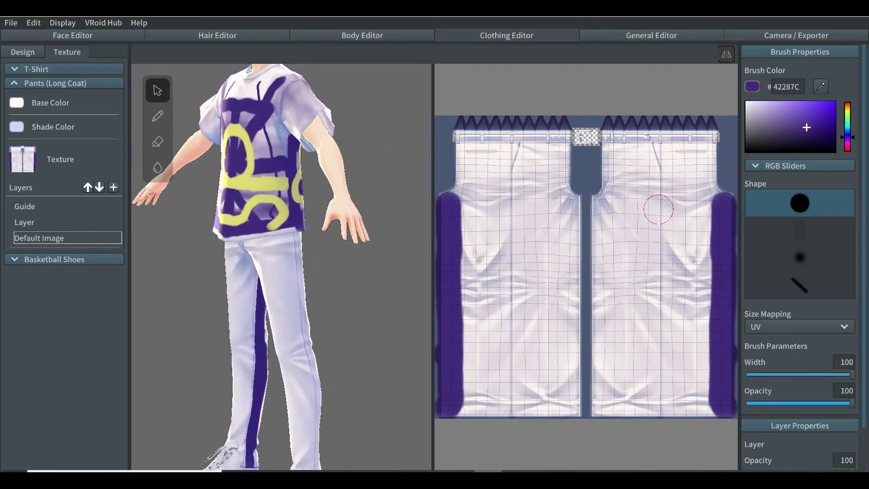
pyautogui.moveTo(659, 209); pyautogui.dragTo(665, 414)
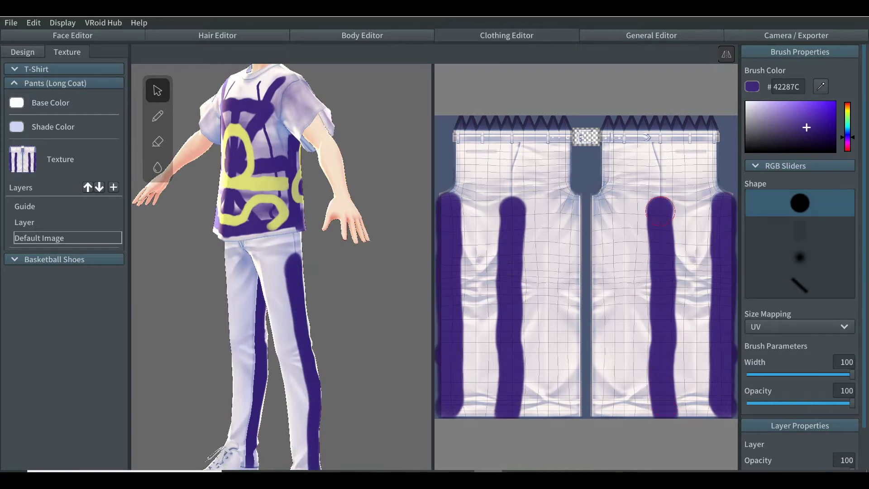
pyautogui.moveTo(659, 242); pyautogui.dragTo(662, 343)
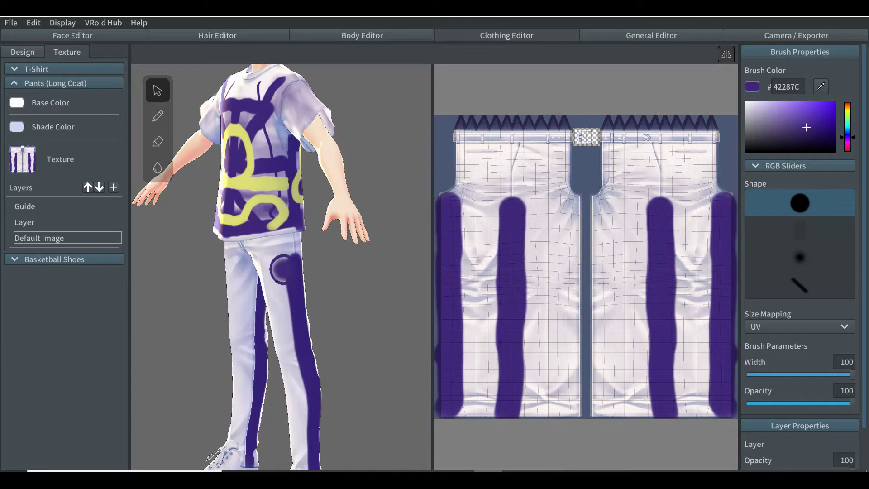
pyautogui.moveTo(324, 288); pyautogui.dragTo(336, 286, button='right')
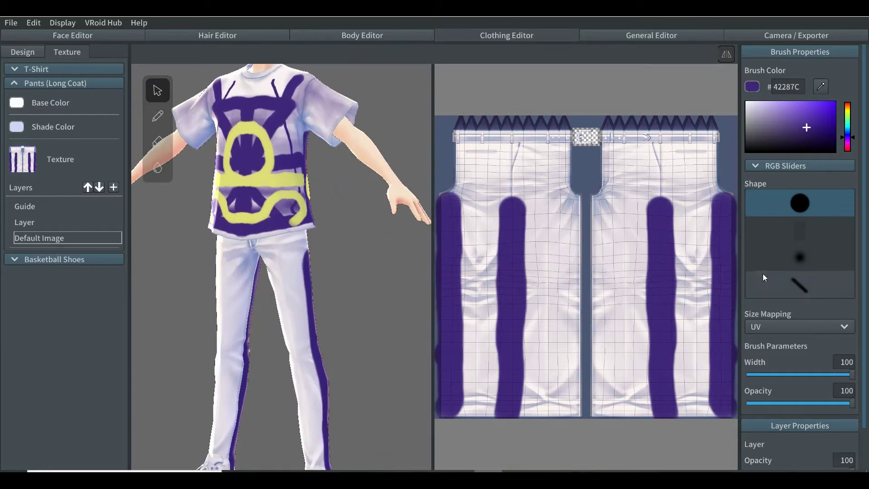
# Shade the pants panels with purple below the hips, using the faint rectangular brush at width 100 and opacity 64.
pyautogui.click(799, 237)
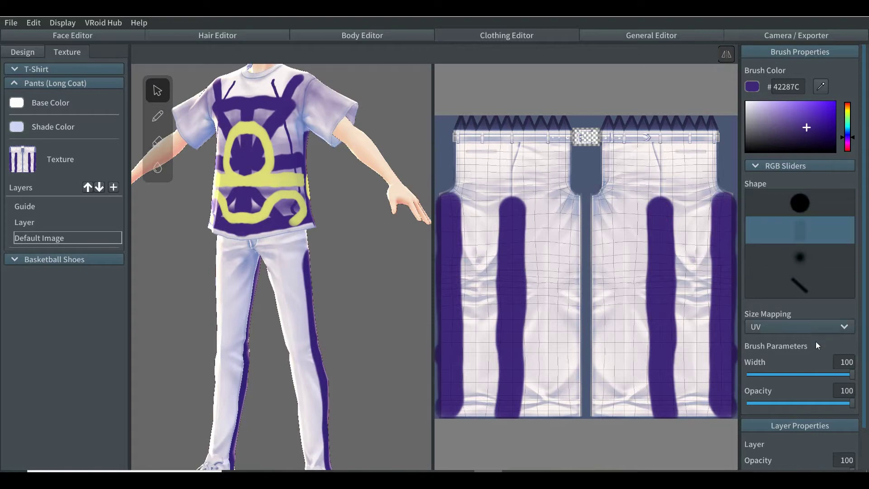
pyautogui.click(815, 402)
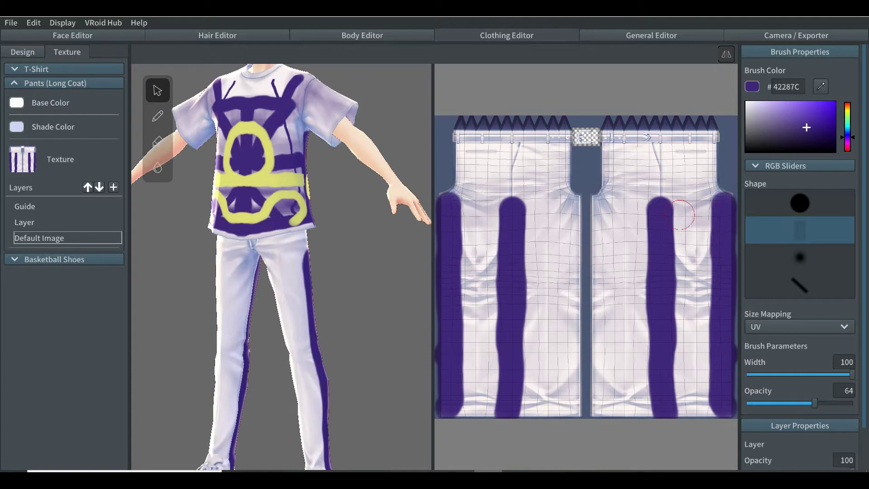
pyautogui.moveTo(645, 230)
pyautogui.mouseDown()
pyautogui.moveTo(455, 243)
pyautogui.moveTo(550, 252)
pyautogui.moveTo(541, 267)
pyautogui.mouseUp()
pyautogui.moveTo(696, 260)
pyautogui.mouseDown()
pyautogui.moveTo(675, 279)
pyautogui.moveTo(606, 276)
pyautogui.moveTo(634, 281)
pyautogui.mouseUp()
pyautogui.moveTo(489, 289)
pyautogui.mouseDown()
pyautogui.moveTo(463, 304)
pyautogui.moveTo(542, 311)
pyautogui.moveTo(707, 294)
pyautogui.moveTo(532, 282)
pyautogui.moveTo(474, 266)
pyautogui.moveTo(462, 274)
pyautogui.moveTo(670, 247)
pyautogui.moveTo(719, 254)
pyautogui.mouseUp()
pyautogui.moveTo(724, 308)
pyautogui.mouseDown()
pyautogui.moveTo(692, 322)
pyautogui.moveTo(627, 335)
pyautogui.moveTo(547, 333)
pyautogui.moveTo(449, 351)
pyautogui.moveTo(732, 376)
pyautogui.moveTo(689, 386)
pyautogui.moveTo(457, 389)
pyautogui.moveTo(457, 378)
pyautogui.moveTo(697, 321)
pyautogui.mouseUp()
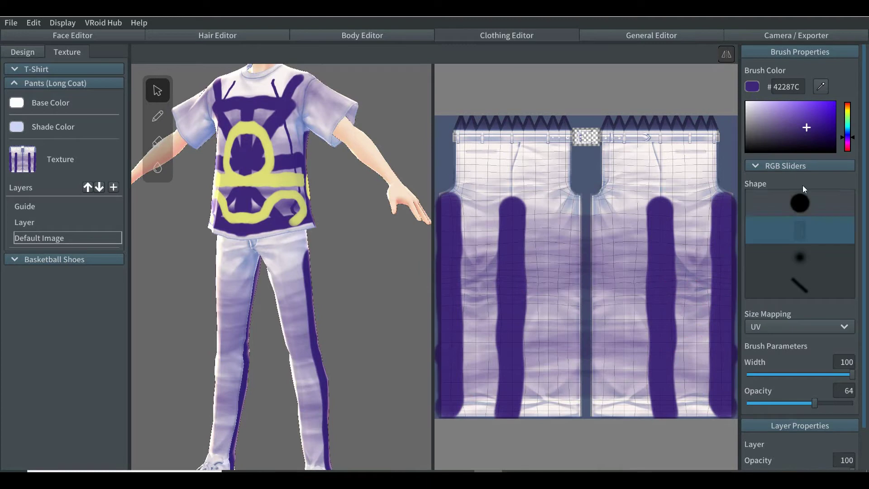
# Sample the yellow #D7D778 from the T-shirt and set the soft round brush to width 59 and opacity 40.
pyautogui.click(808, 166)
pyautogui.click(820, 87)
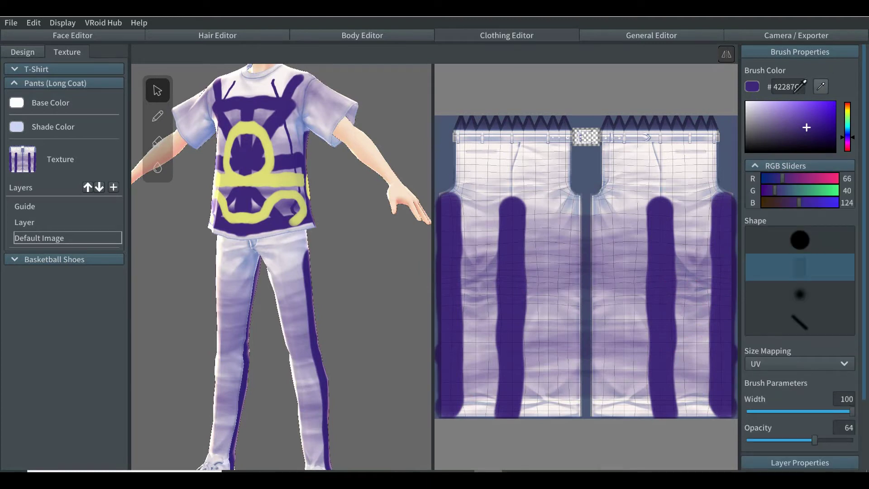
pyautogui.click(290, 179)
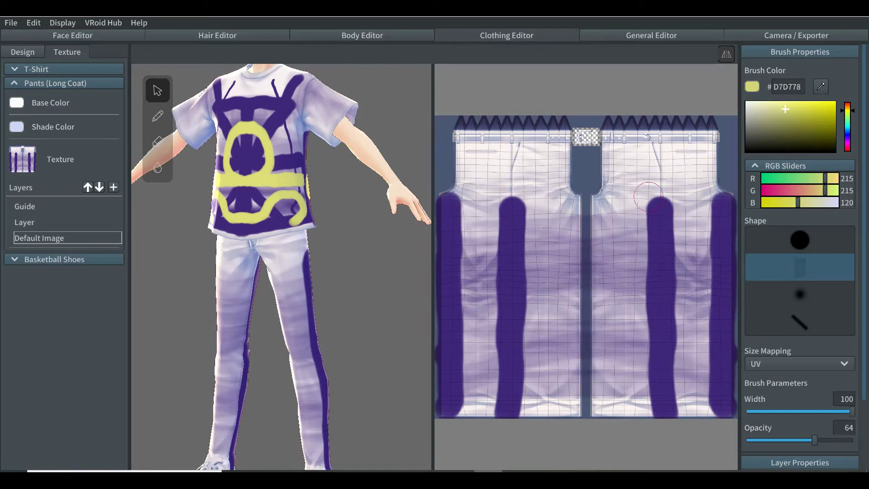
pyautogui.click(753, 166)
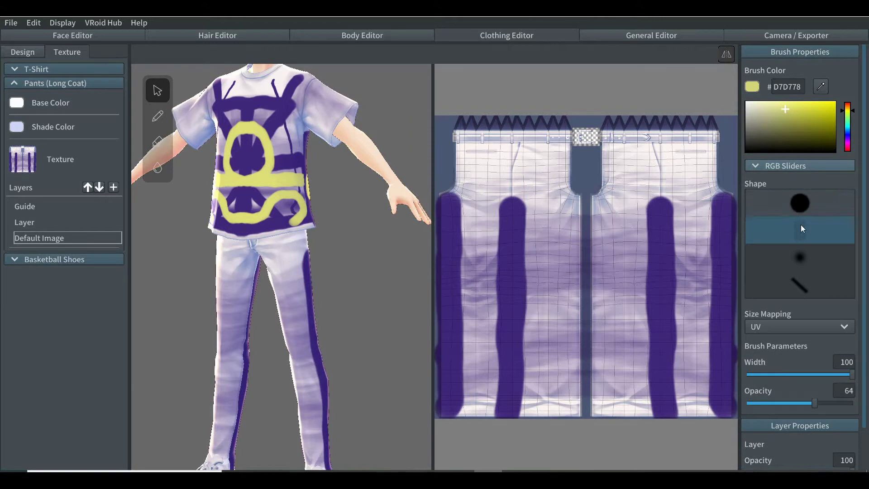
pyautogui.click(802, 257)
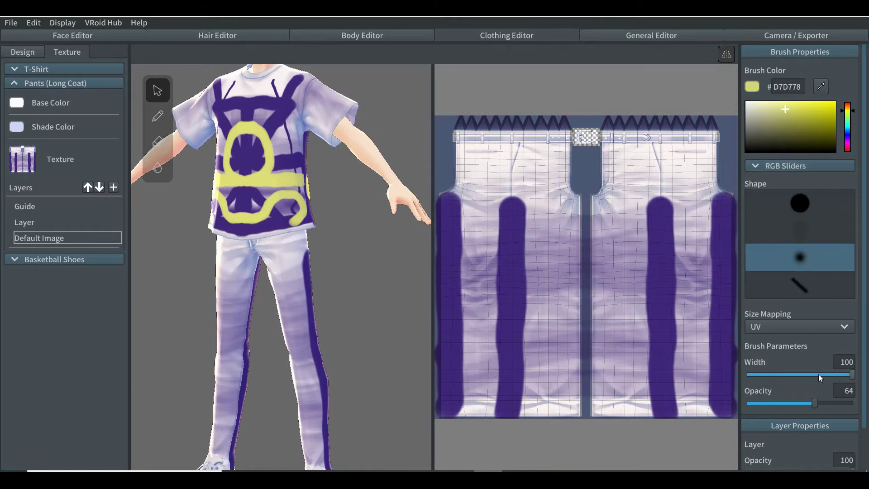
pyautogui.moveTo(811, 375); pyautogui.dragTo(808, 376)
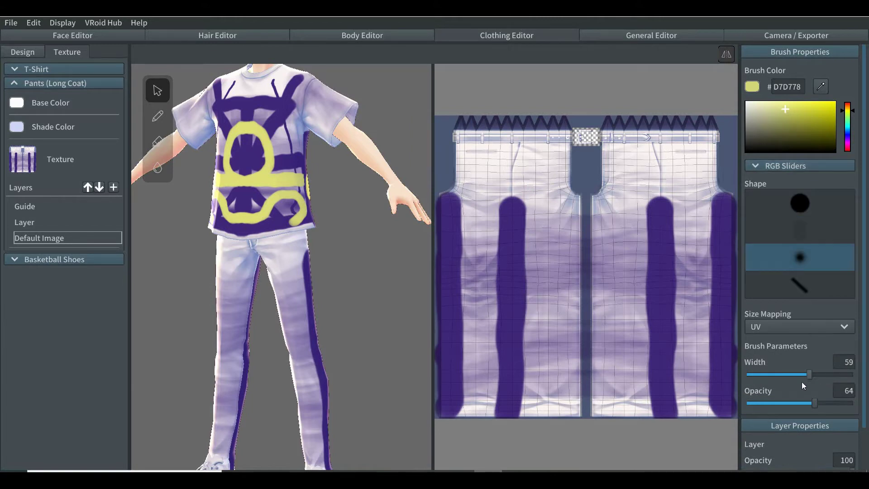
pyautogui.click(789, 402)
# Paint mirrored soft yellow curves and looping bands across the thigh and knee areas of the pants texture.
pyautogui.moveTo(695, 225)
pyautogui.mouseDown()
pyautogui.moveTo(688, 328)
pyautogui.moveTo(676, 352)
pyautogui.moveTo(652, 365)
pyautogui.moveTo(628, 362)
pyautogui.moveTo(613, 345)
pyautogui.moveTo(612, 246)
pyautogui.moveTo(623, 226)
pyautogui.mouseUp()
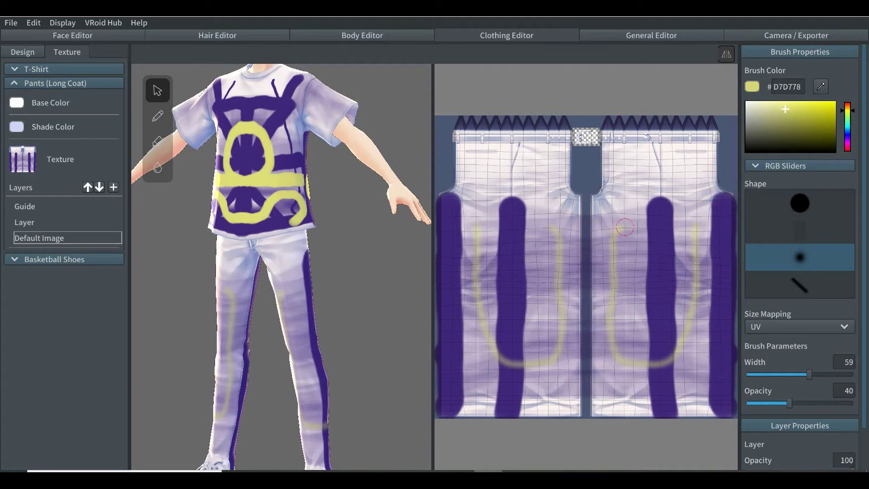
pyautogui.moveTo(609, 250)
pyautogui.mouseDown()
pyautogui.moveTo(713, 278)
pyautogui.moveTo(615, 291)
pyautogui.mouseUp()
pyautogui.moveTo(618, 327)
pyautogui.mouseDown()
pyautogui.moveTo(683, 326)
pyautogui.moveTo(710, 349)
pyautogui.moveTo(592, 345)
pyautogui.mouseUp()
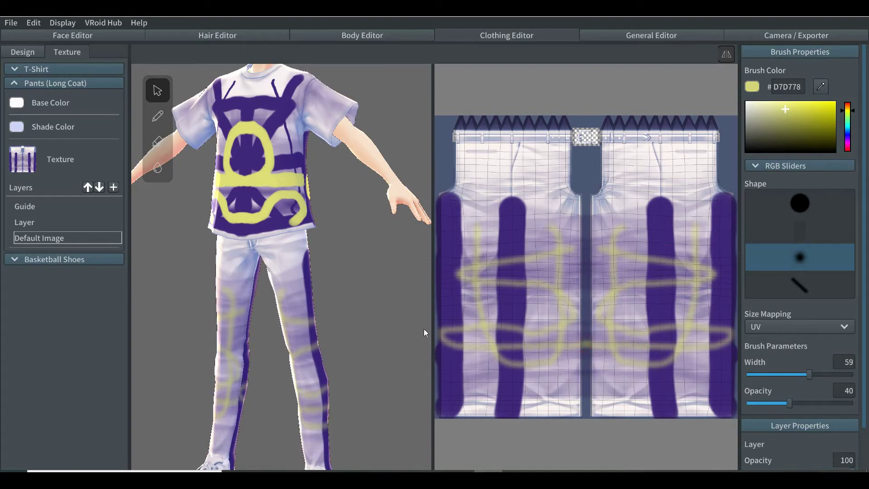
pyautogui.moveTo(358, 272); pyautogui.dragTo(367, 272, button='right')
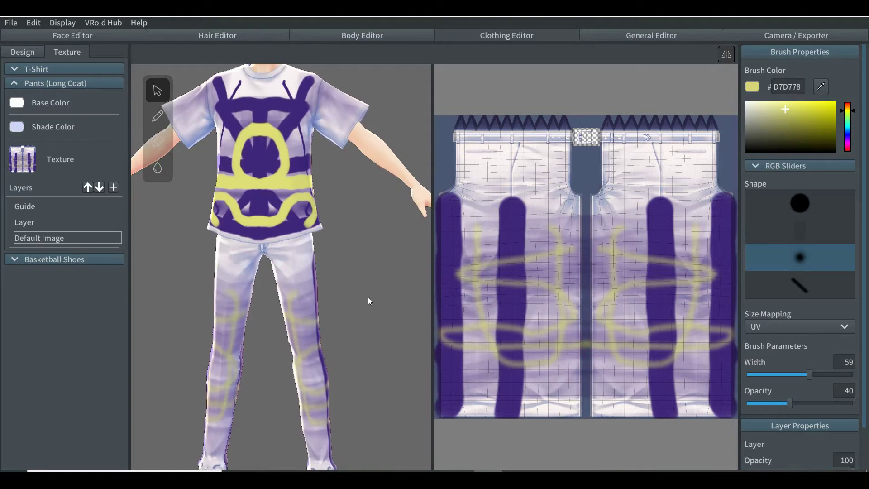
pyautogui.scroll(-3, 362, 261)
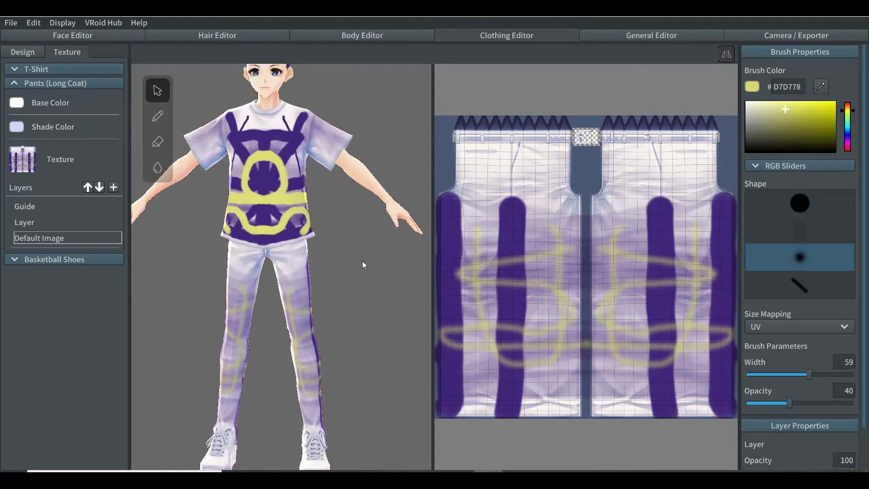
pyautogui.scroll(-2, 362, 264)
pyautogui.moveTo(342, 254); pyautogui.dragTo(346, 251, button='right')
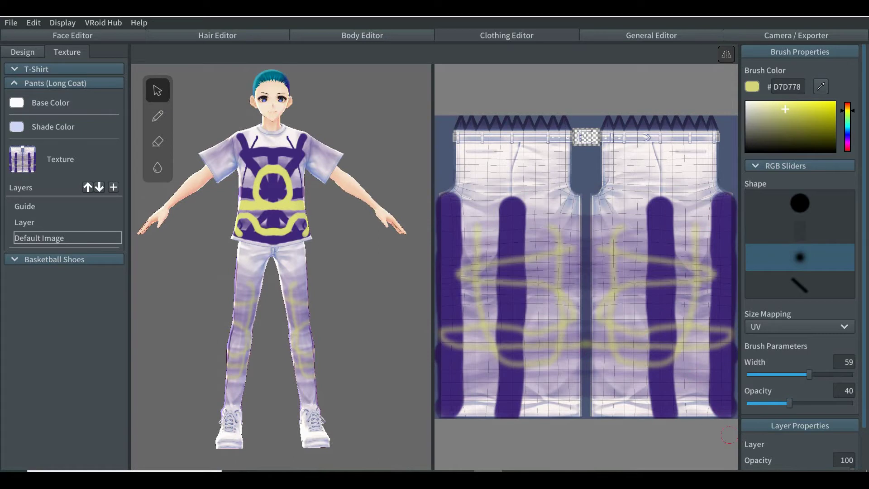
# Open the Default Image layer of the Basketball Shoes texture for painting.
pyautogui.click(54, 258)
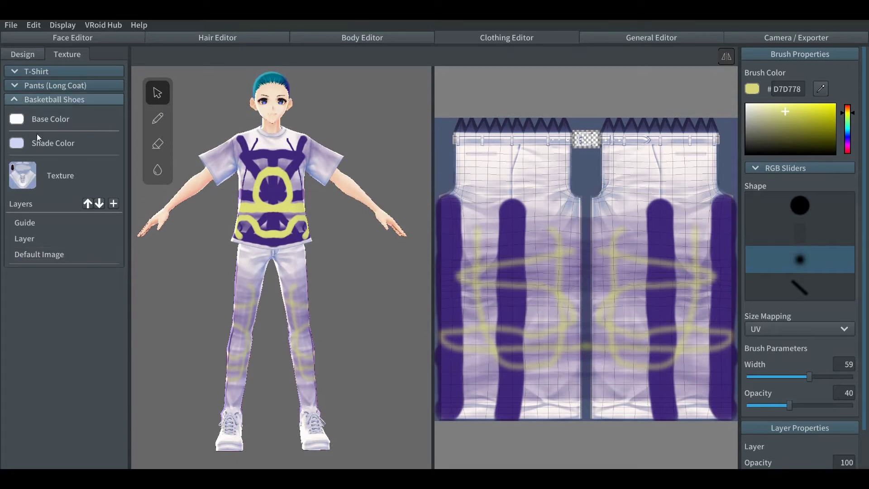
pyautogui.click(47, 257)
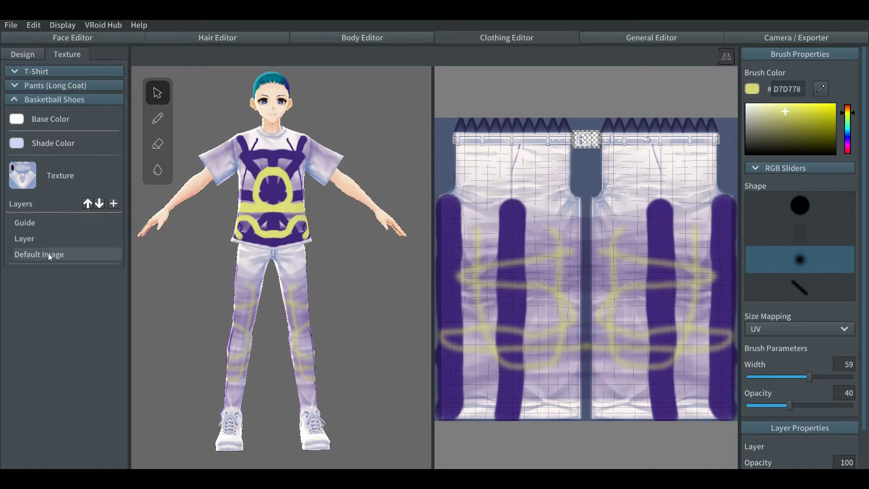
pyautogui.click(152, 297)
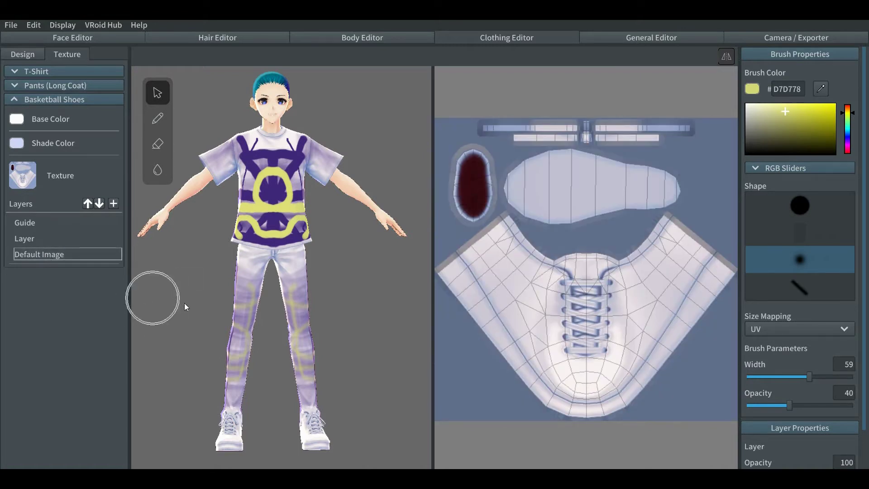
pyautogui.click(342, 295)
pyautogui.click(455, 277)
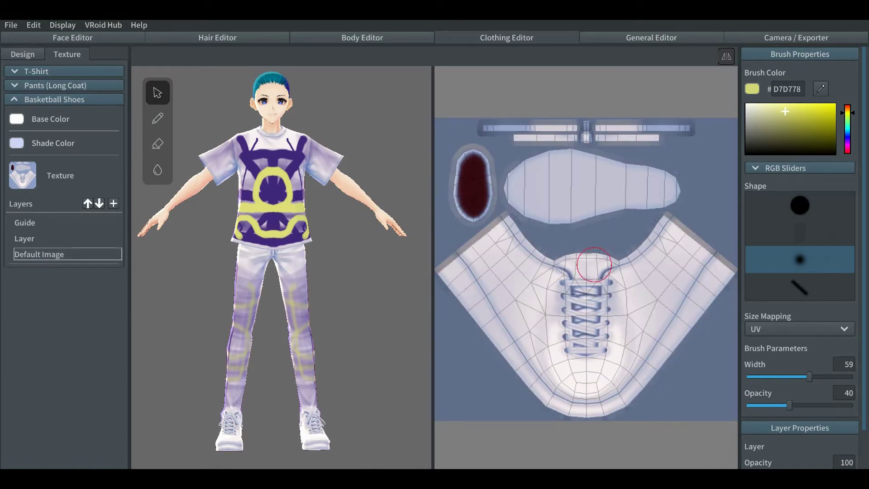
# Sample the purple #42287C from the T-shirt and choose the hard round brush shape for the shoes.
pyautogui.click(729, 268)
pyautogui.click(295, 157)
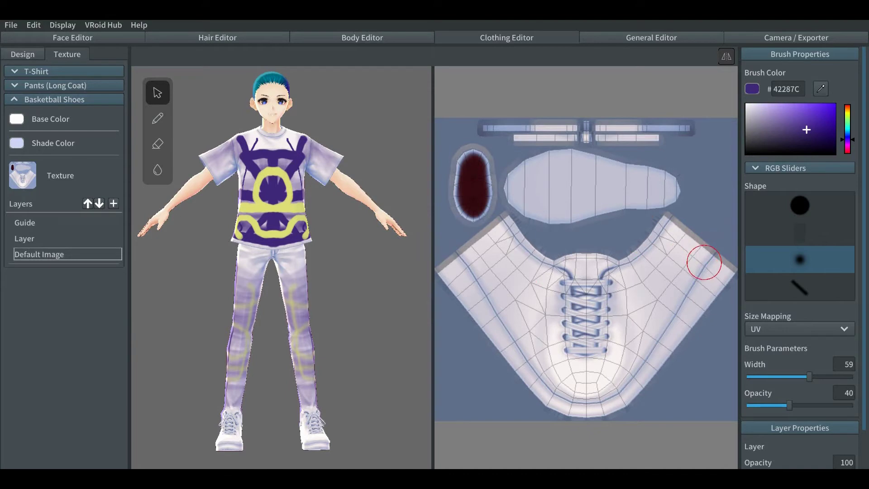
pyautogui.click(722, 269)
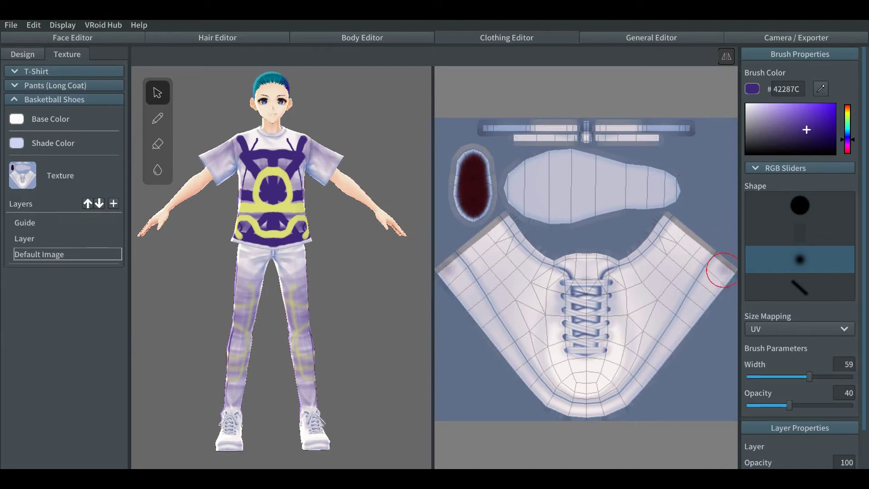
pyautogui.click(785, 211)
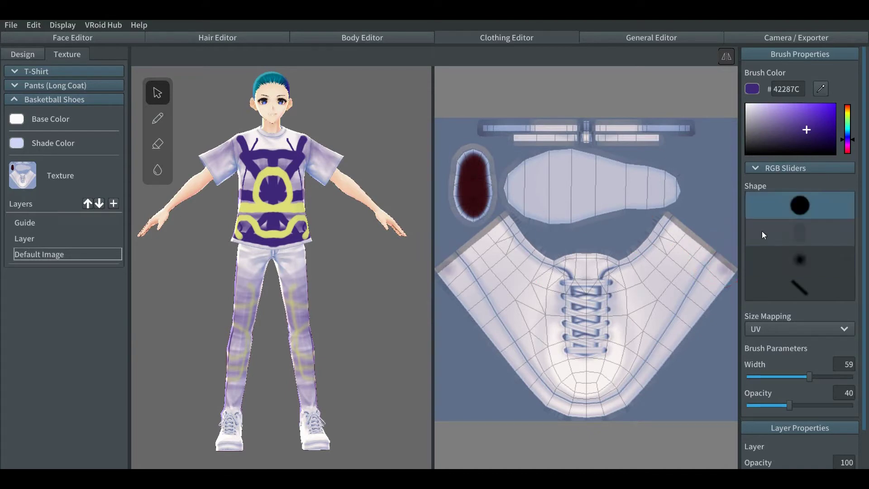
# Paint a mirrored purple band along the outer V-shaped sole edge of the shoe texture, going over it until it is solid.
pyautogui.moveTo(724, 265)
pyautogui.mouseDown()
pyautogui.moveTo(669, 358)
pyautogui.moveTo(640, 394)
pyautogui.moveTo(590, 417)
pyautogui.mouseUp()
pyautogui.moveTo(331, 398); pyautogui.dragTo(292, 399)
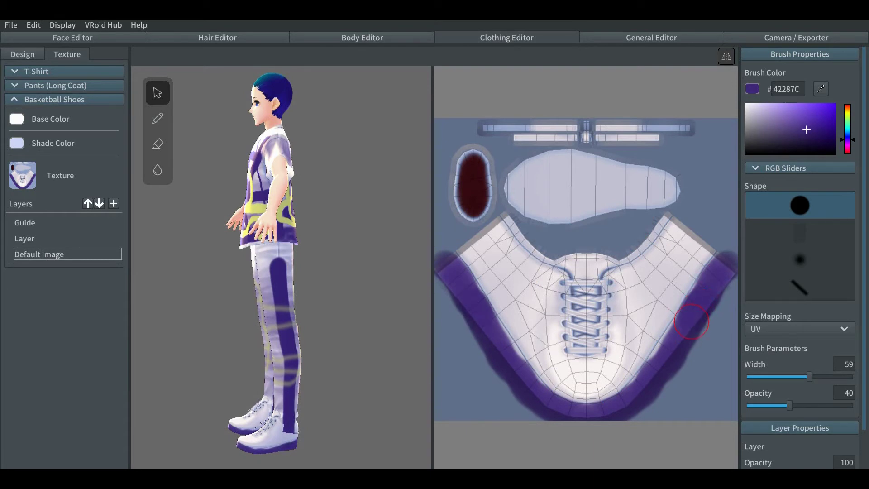
pyautogui.moveTo(685, 327)
pyautogui.mouseDown()
pyautogui.moveTo(657, 372)
pyautogui.moveTo(687, 327)
pyautogui.mouseUp()
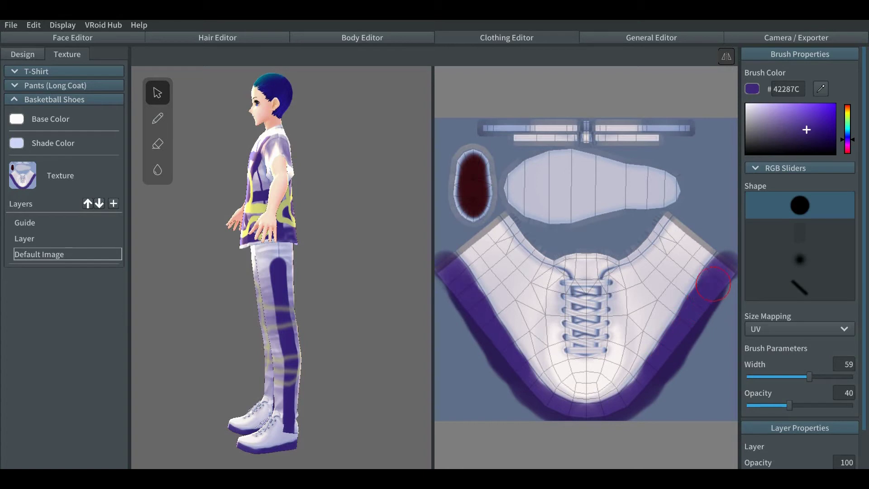
pyautogui.moveTo(714, 282); pyautogui.dragTo(722, 265)
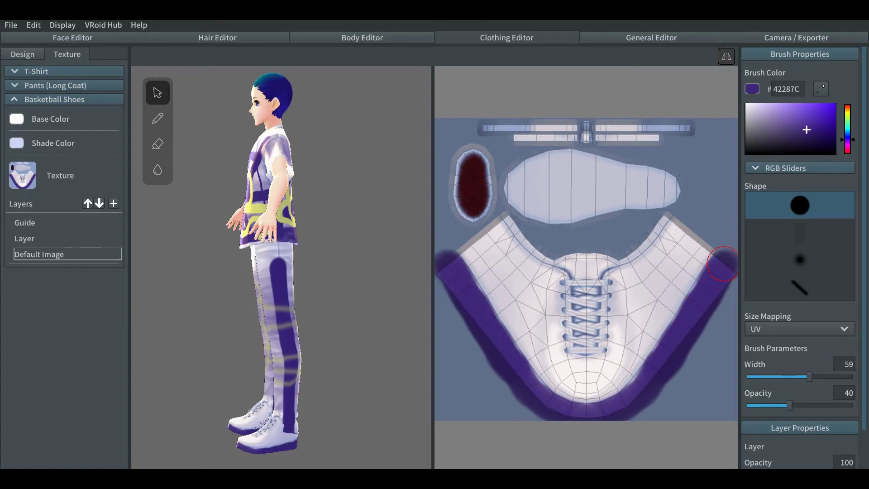
# Examine the painted pants and shoe soles on the avatar from the back and the front.
pyautogui.moveTo(370, 341); pyautogui.dragTo(323, 339, button='right')
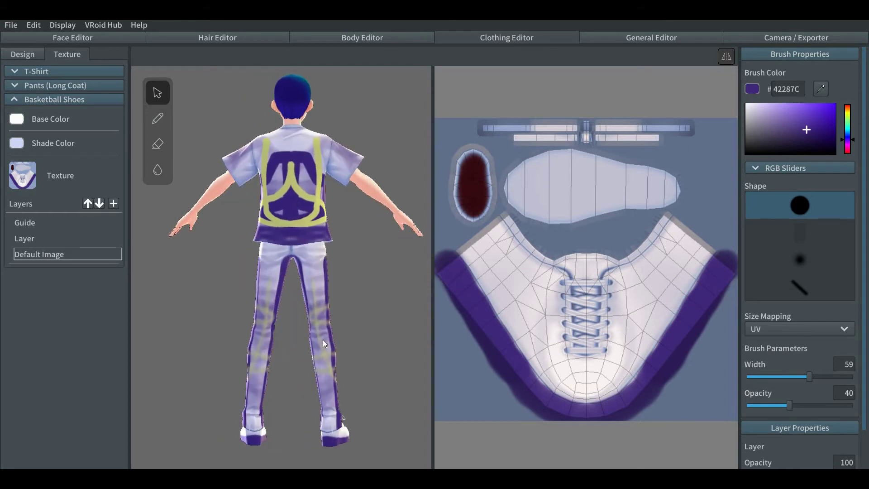
pyautogui.scroll(2, 324, 343)
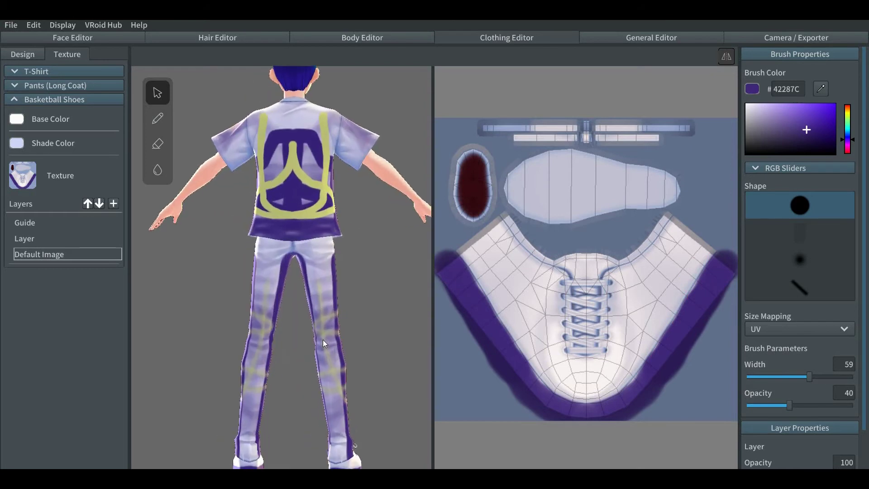
pyautogui.scroll(1, 324, 343)
pyautogui.scroll(1, 324, 343)
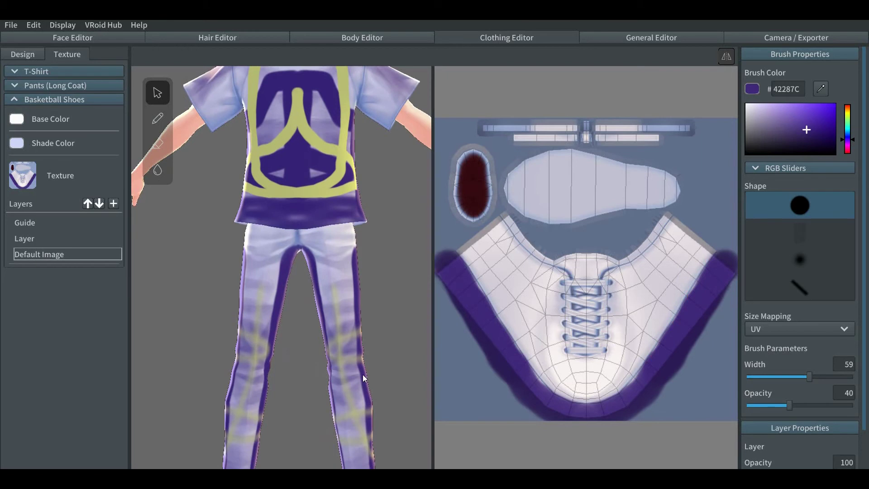
pyautogui.moveTo(363, 374); pyautogui.dragTo(351, 278, button='middle')
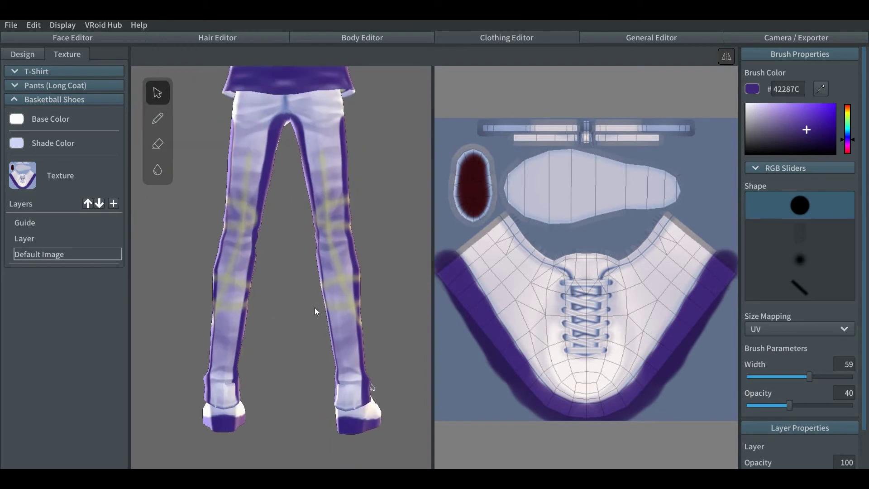
pyautogui.moveTo(305, 316); pyautogui.dragTo(384, 313, button='right')
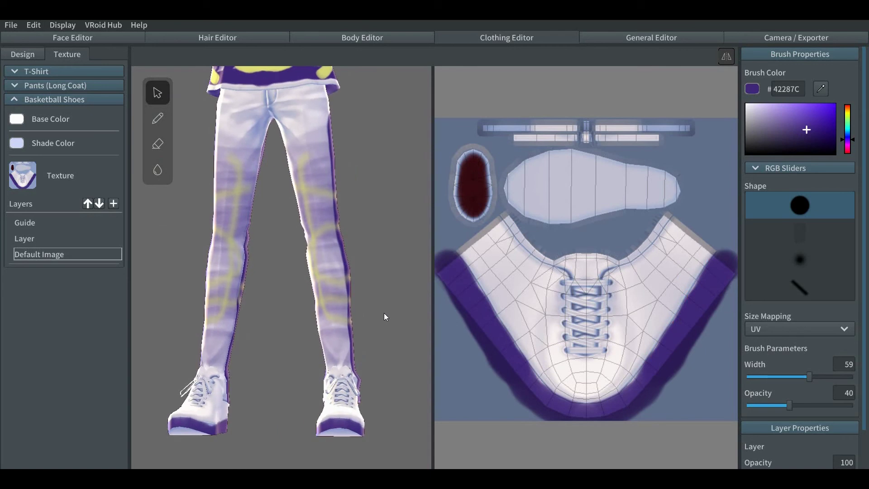
pyautogui.scroll(3, 383, 313)
pyautogui.moveTo(381, 356); pyautogui.dragTo(374, 316, button='middle')
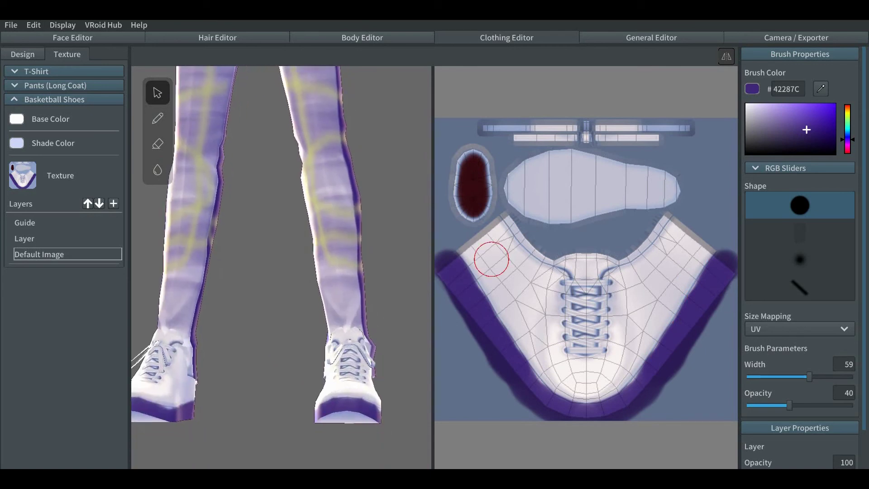
# Paint the mirrored lace strips above the insole on the shoe texture purple, and check the outfit on the avatar.
pyautogui.moveTo(694, 131); pyautogui.dragTo(509, 129)
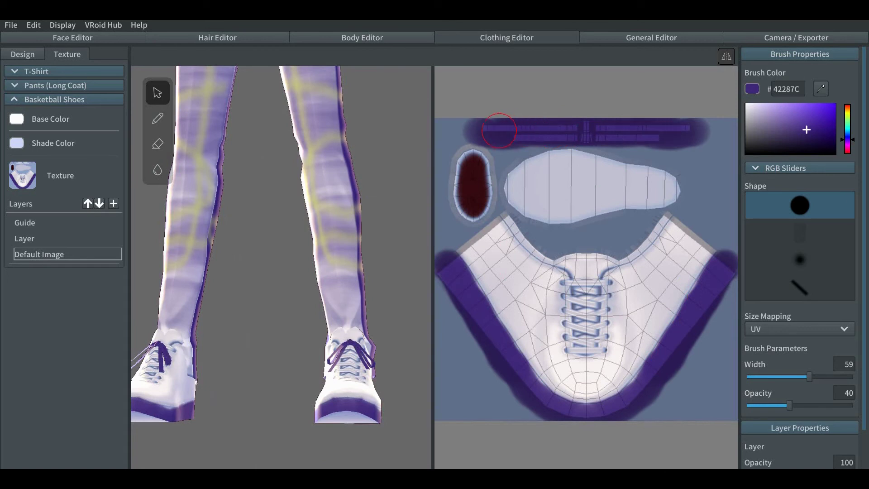
pyautogui.moveTo(397, 229)
pyautogui.mouseDown(button='right')
pyautogui.moveTo(377, 232)
pyautogui.moveTo(403, 230)
pyautogui.moveTo(387, 208)
pyautogui.moveTo(328, 233)
pyautogui.moveTo(399, 243)
pyautogui.mouseUp(button='right')
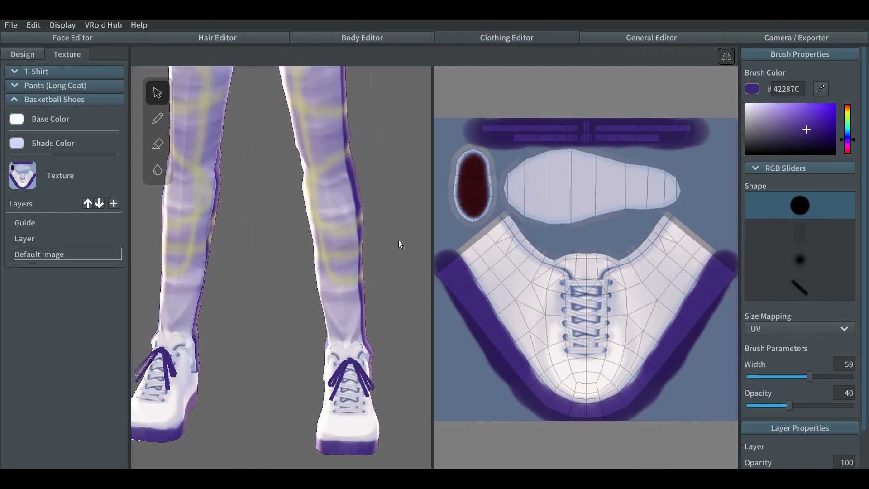
pyautogui.scroll(-3, 374, 165)
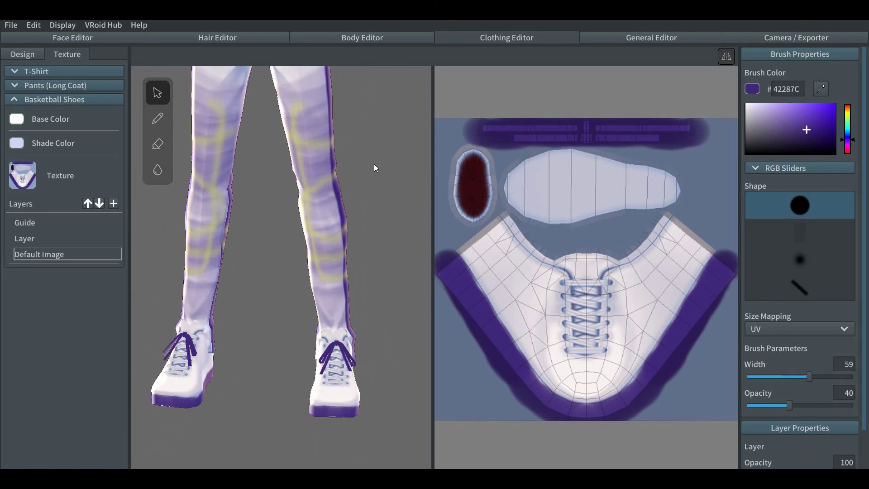
pyautogui.scroll(-1, 374, 168)
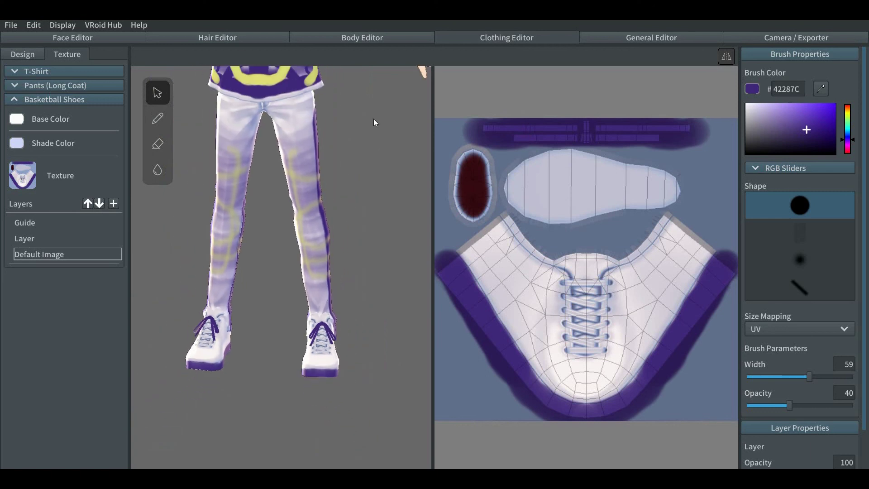
pyautogui.moveTo(373, 119); pyautogui.dragTo(379, 308, button='middle')
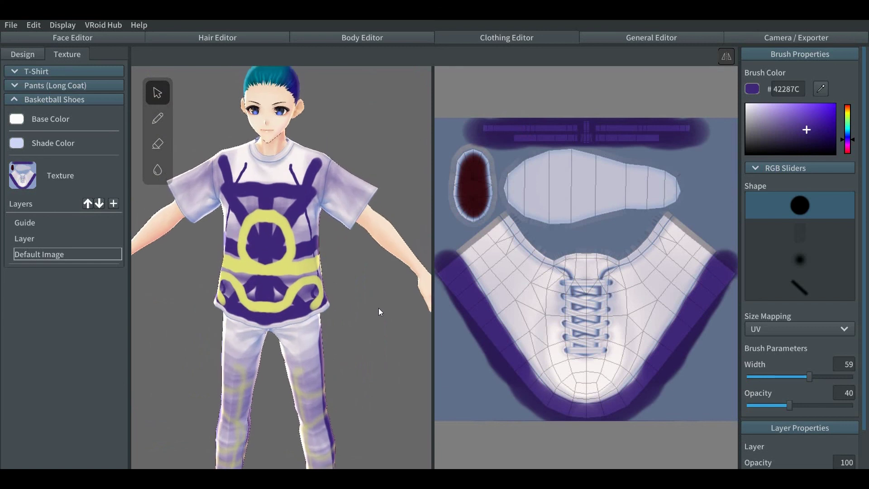